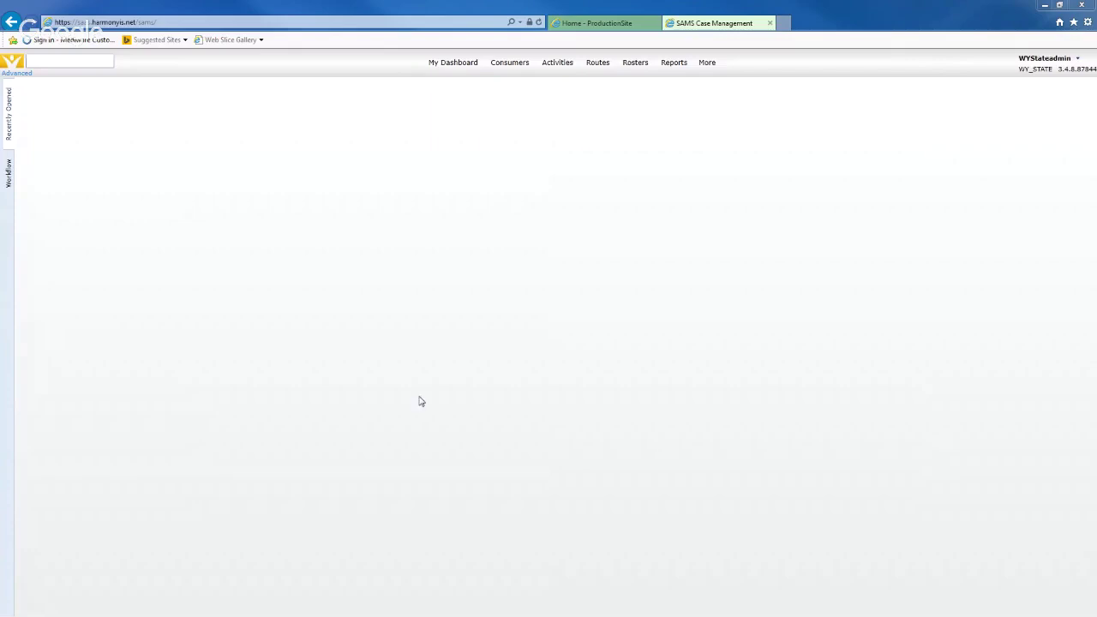
# Filter the consumers list to names containing "aggregate" and open the consumer group named Aggregate
pyautogui.click(510, 70)
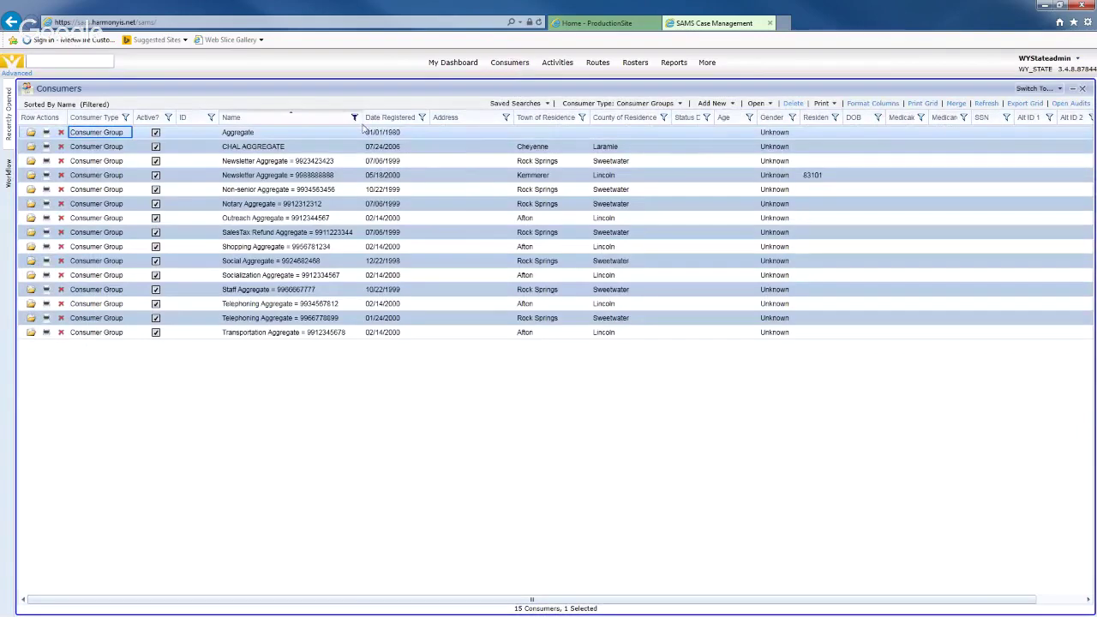
pyautogui.click(355, 117)
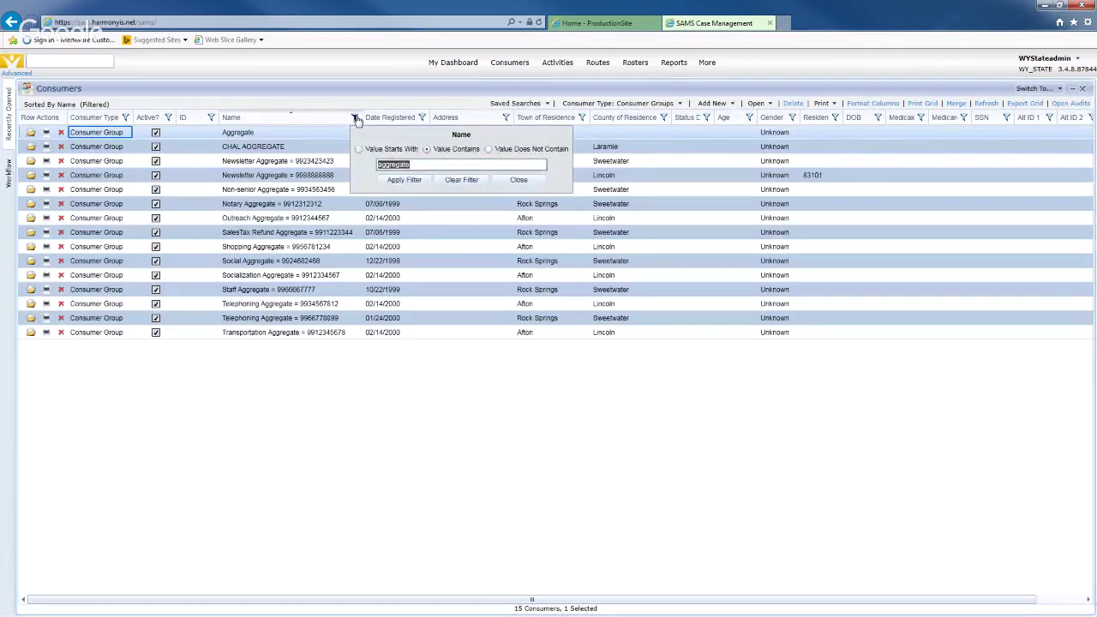
pyautogui.click(426, 150)
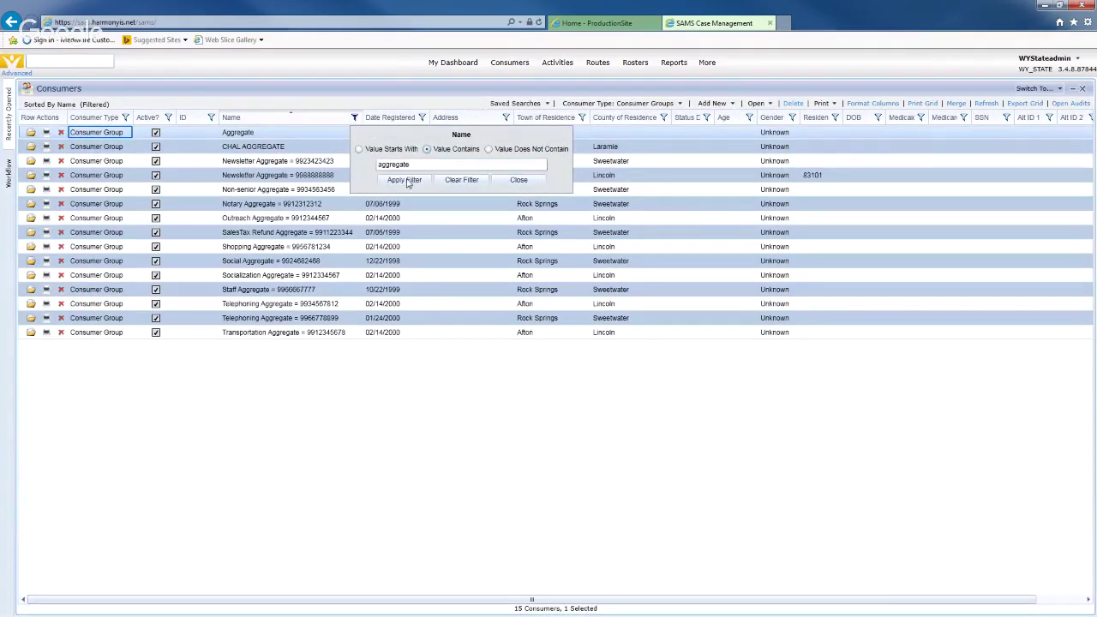
pyautogui.click(401, 180)
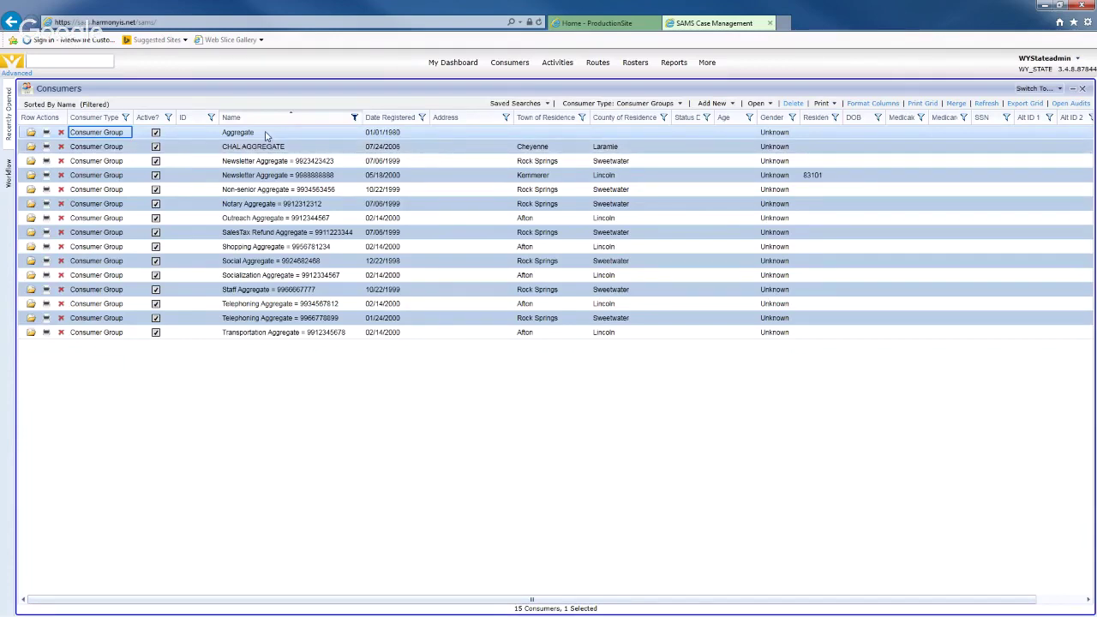
pyautogui.doubleClick(266, 134)
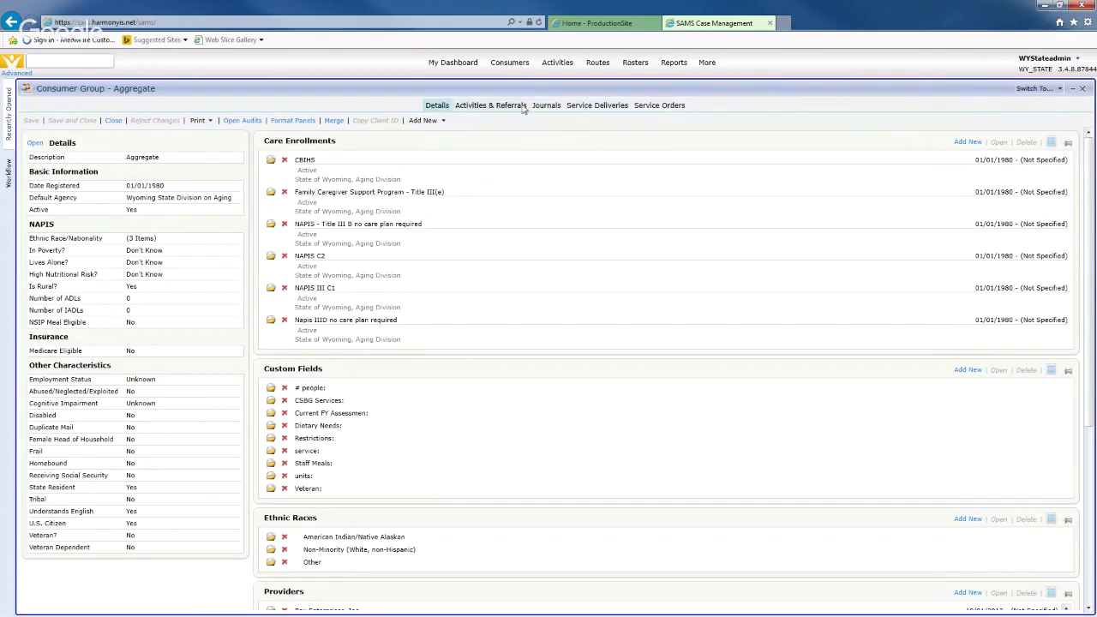
# Review the Aggregate group's service deliveries and start a new service delivery record
pyautogui.click(579, 105)
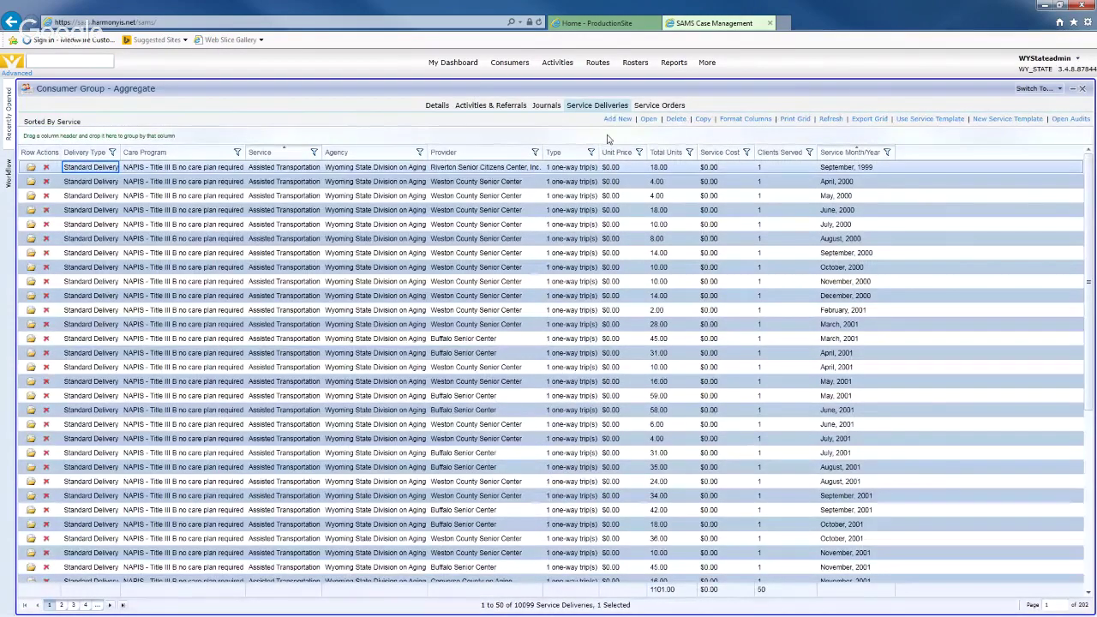
pyautogui.scroll(-7, 489, 334)
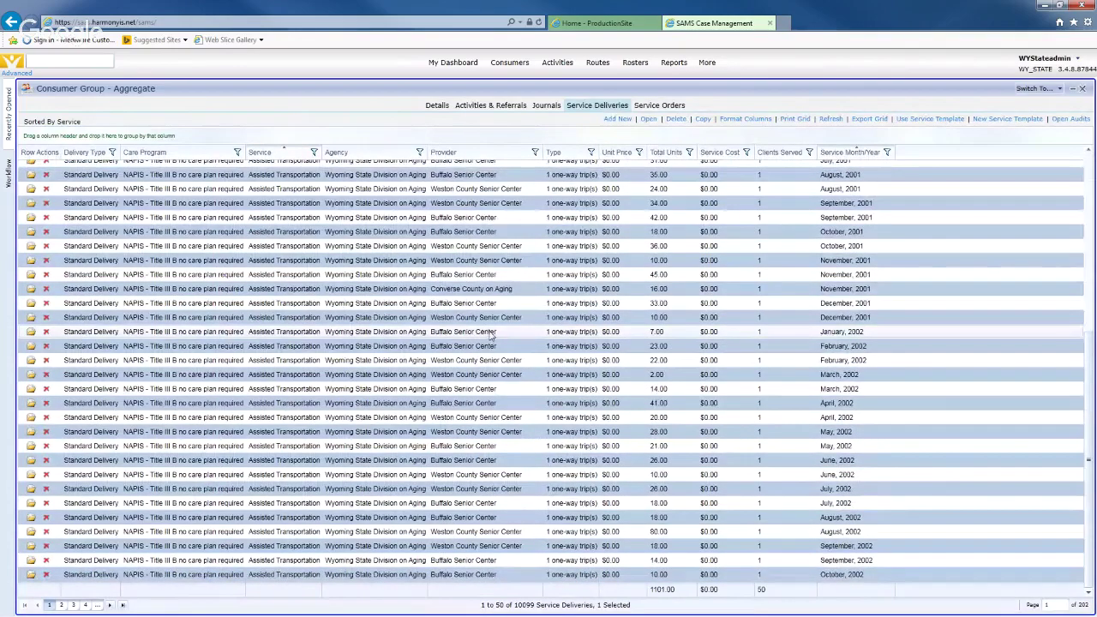
pyautogui.scroll(7, 490, 336)
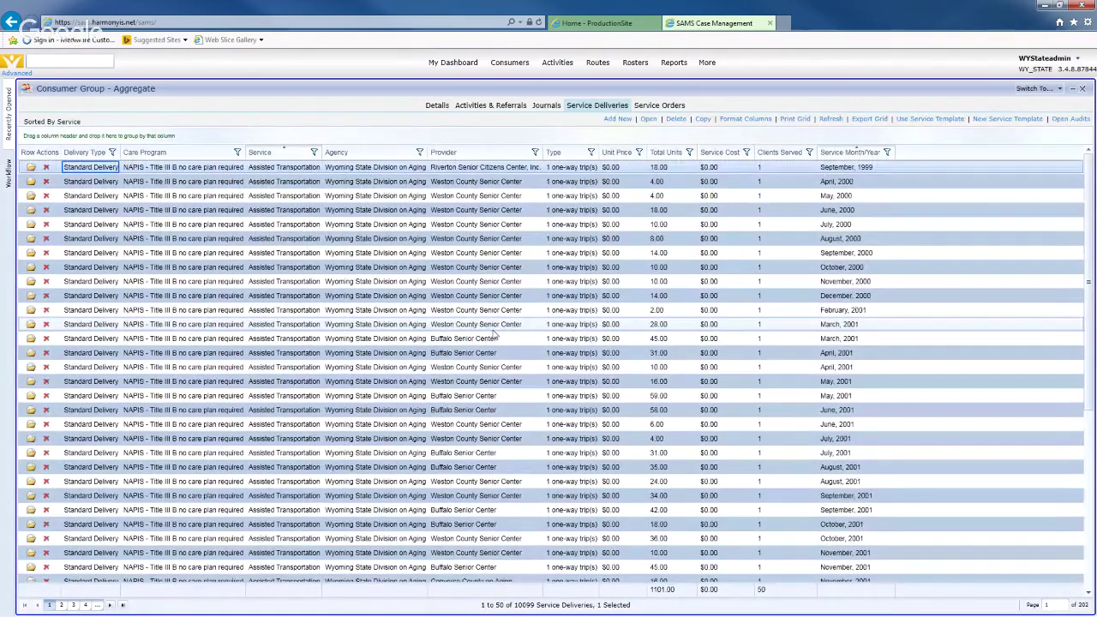
pyautogui.moveTo(1047, 65)
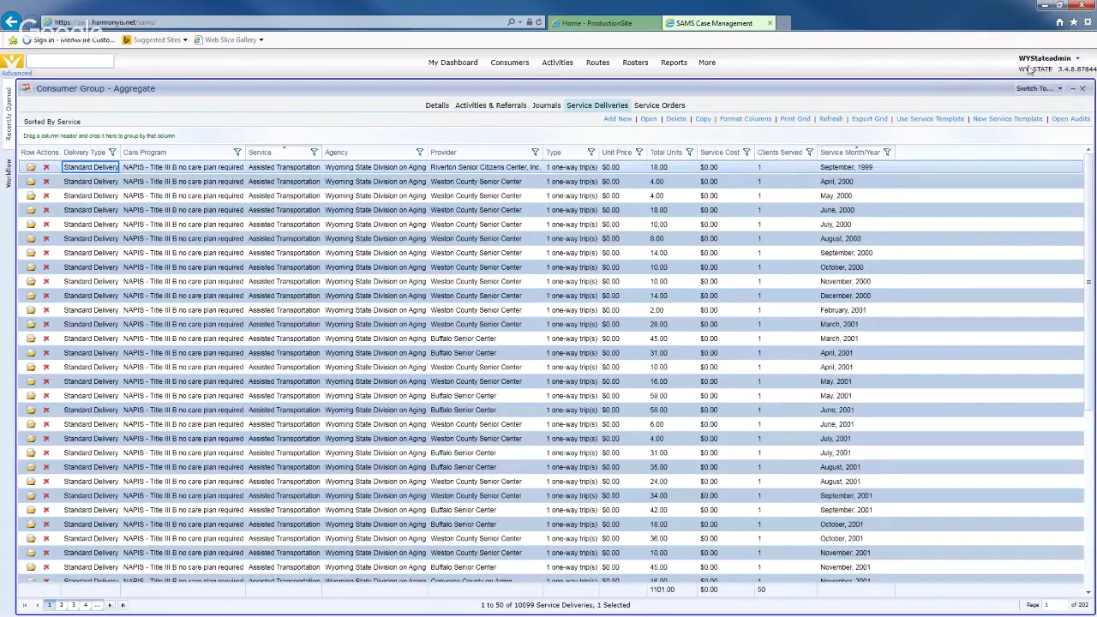
pyautogui.scroll(-7, 443, 349)
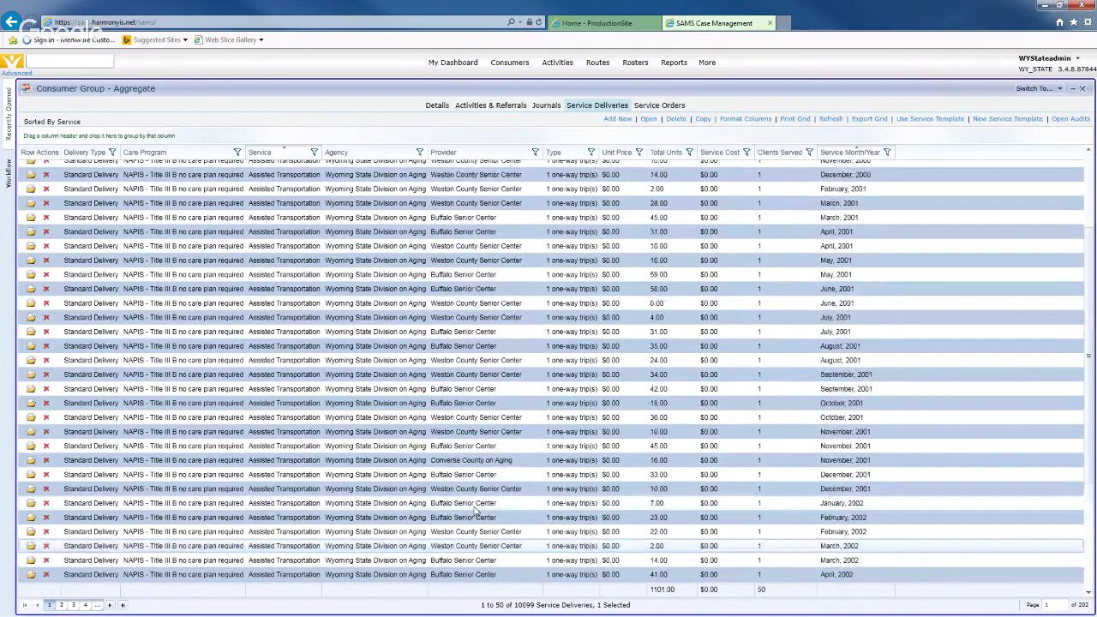
pyautogui.scroll(7, 473, 512)
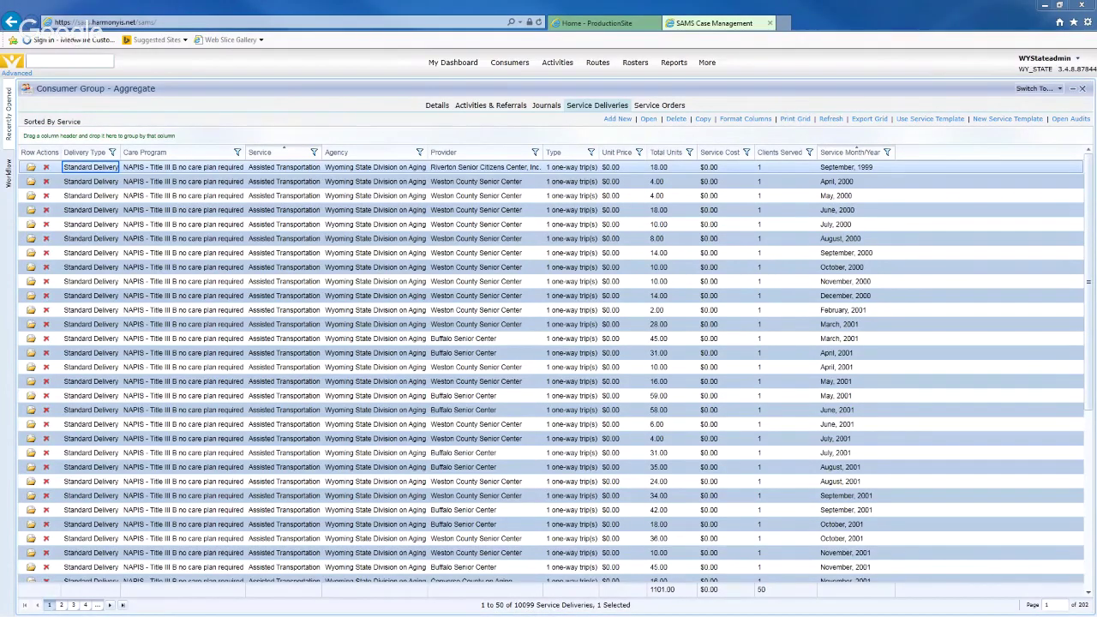
pyautogui.click(613, 121)
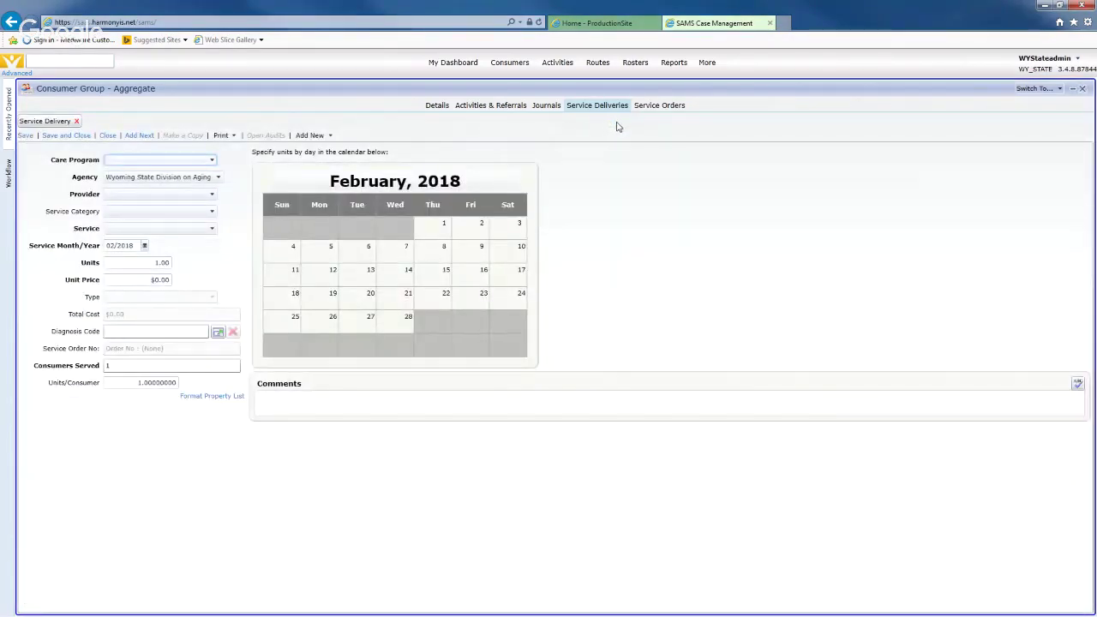
# Set the care program to NAPIS - Title III B no care plan required and the agency to Wyoming State Division on Aging
pyautogui.click(163, 161)
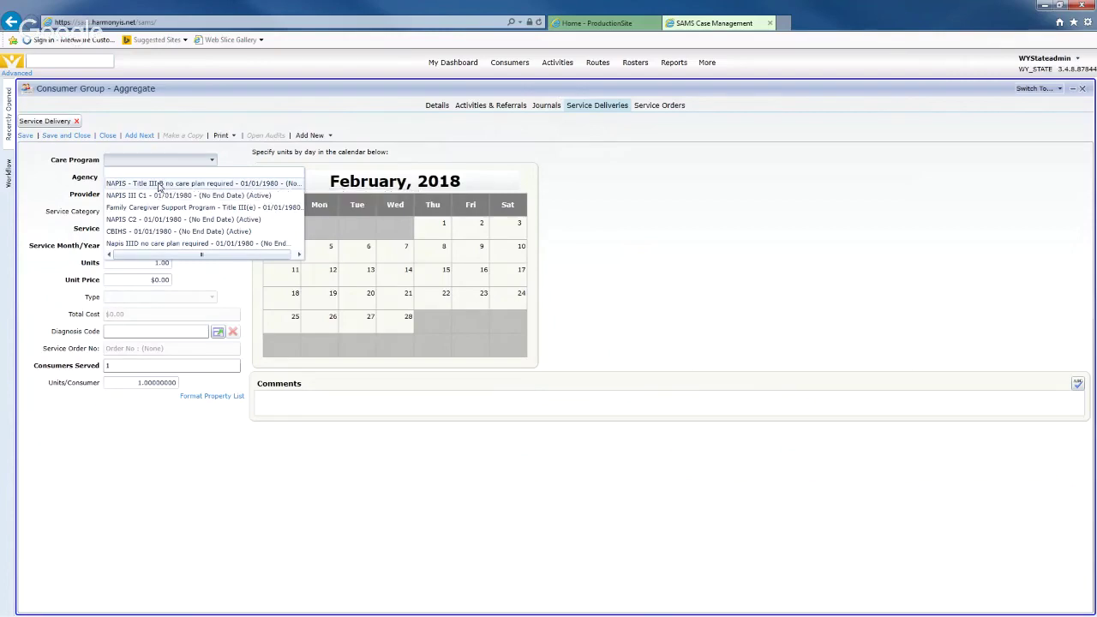
pyautogui.click(158, 183)
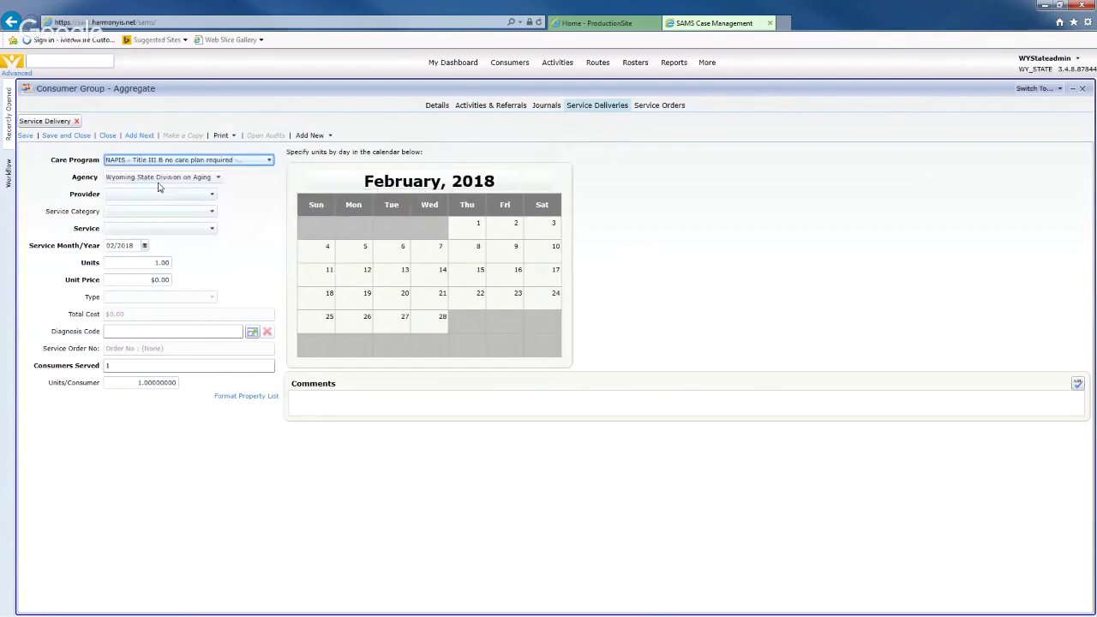
pyautogui.click(207, 178)
pyautogui.click(208, 184)
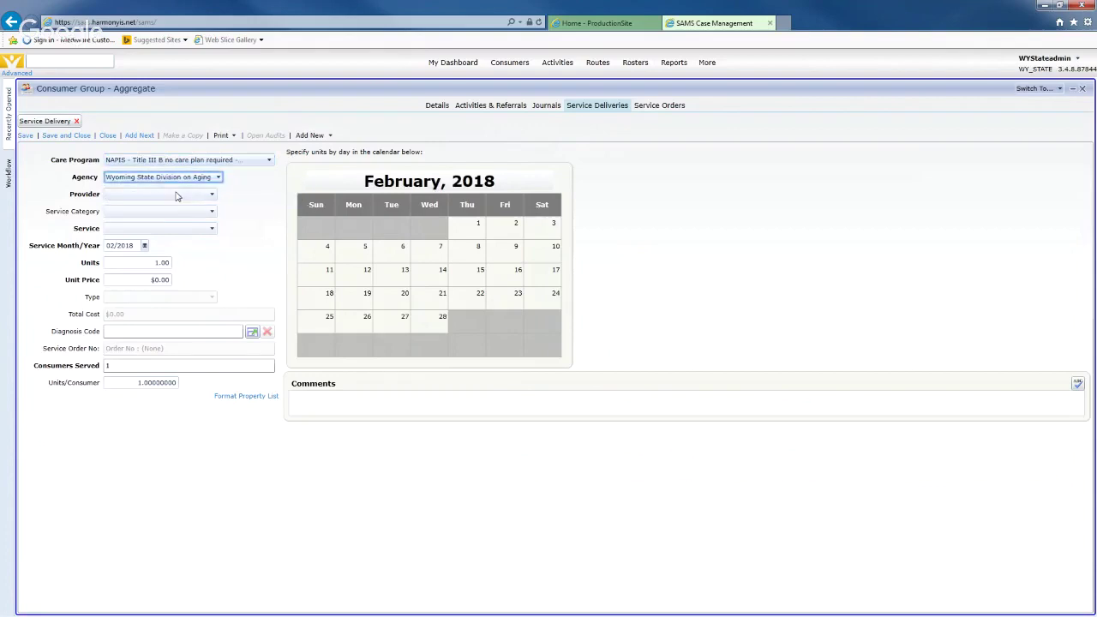
pyautogui.click(179, 195)
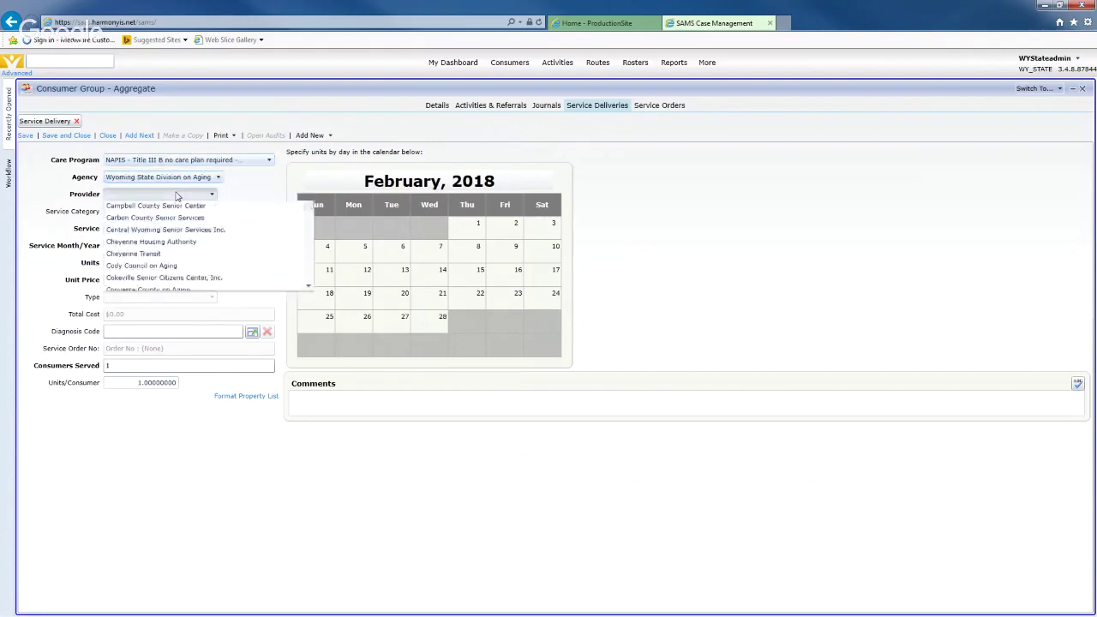
pyautogui.click(240, 189)
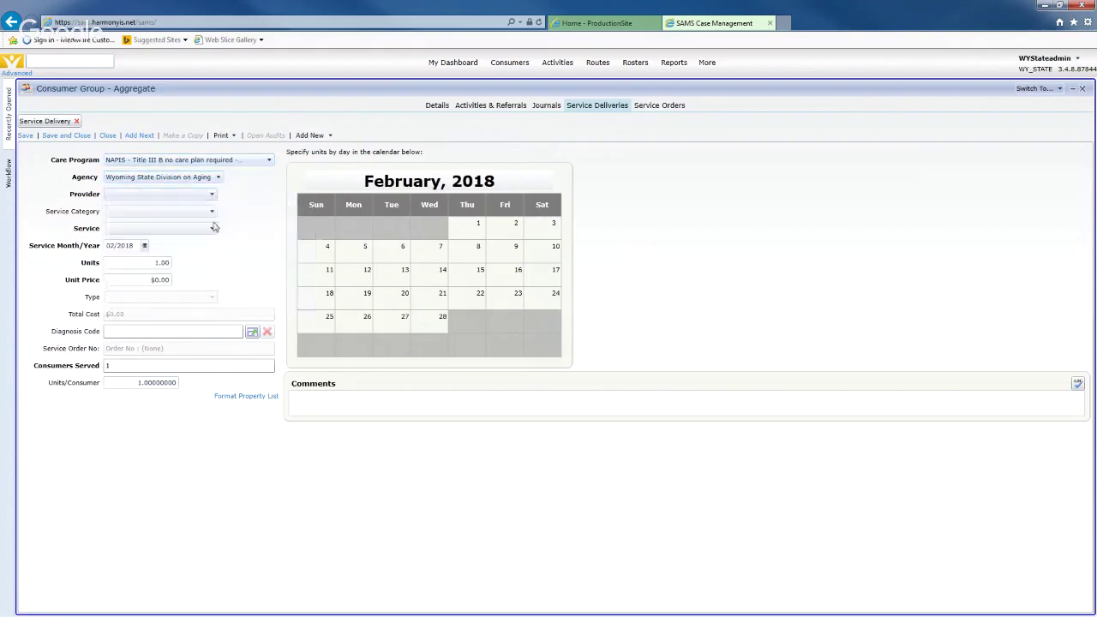
# Set the service category to Support Services and the service to Outreaches, leaving the subservice blank
pyautogui.click(166, 215)
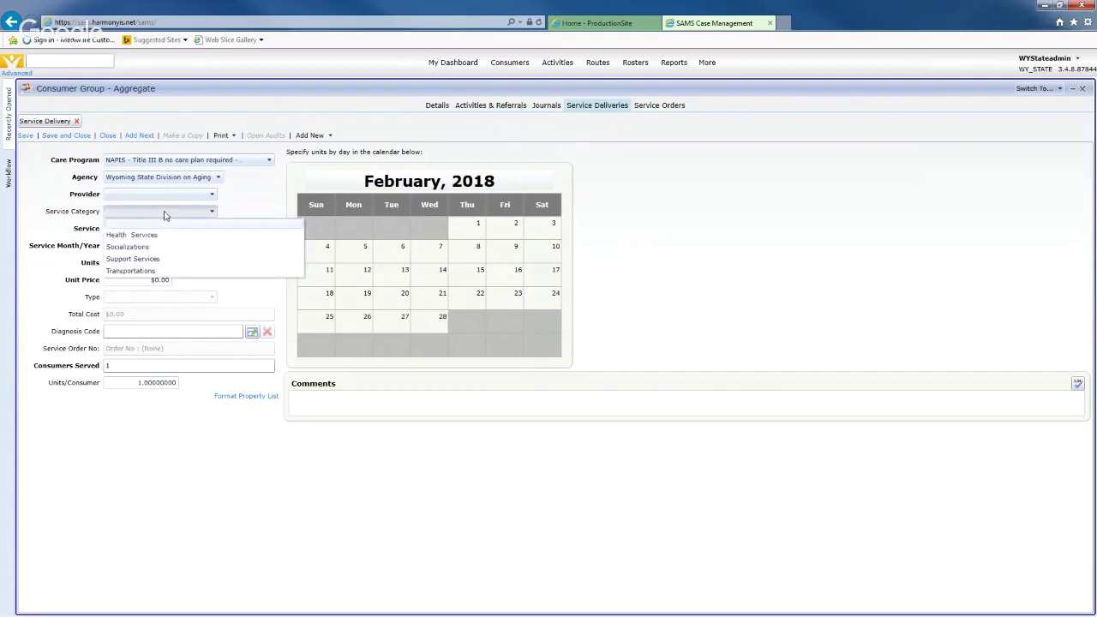
pyautogui.click(160, 260)
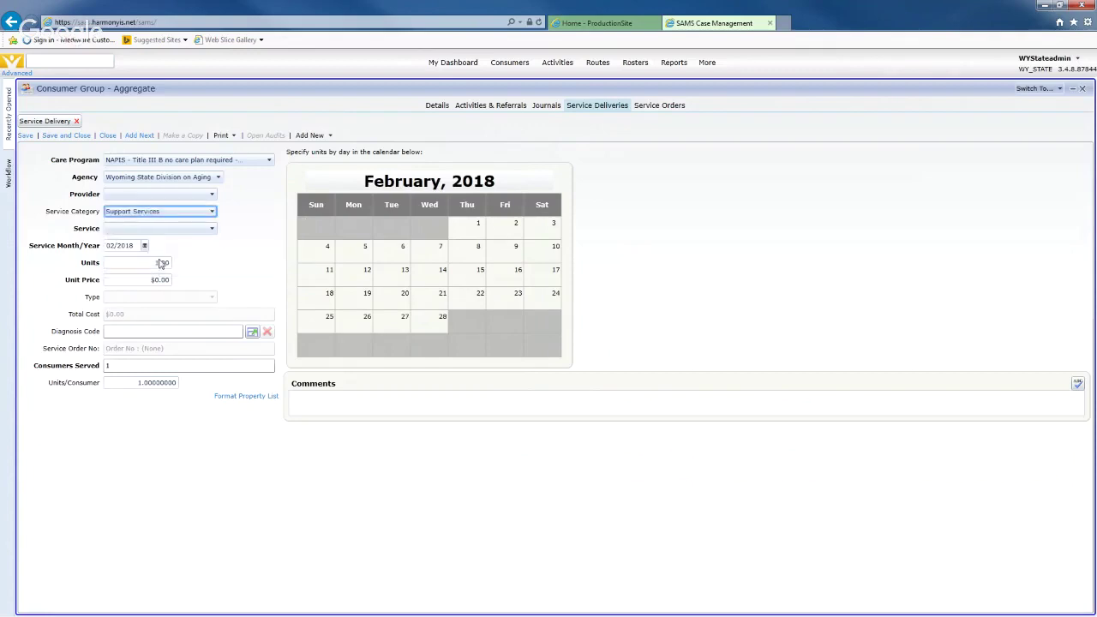
pyautogui.click(208, 231)
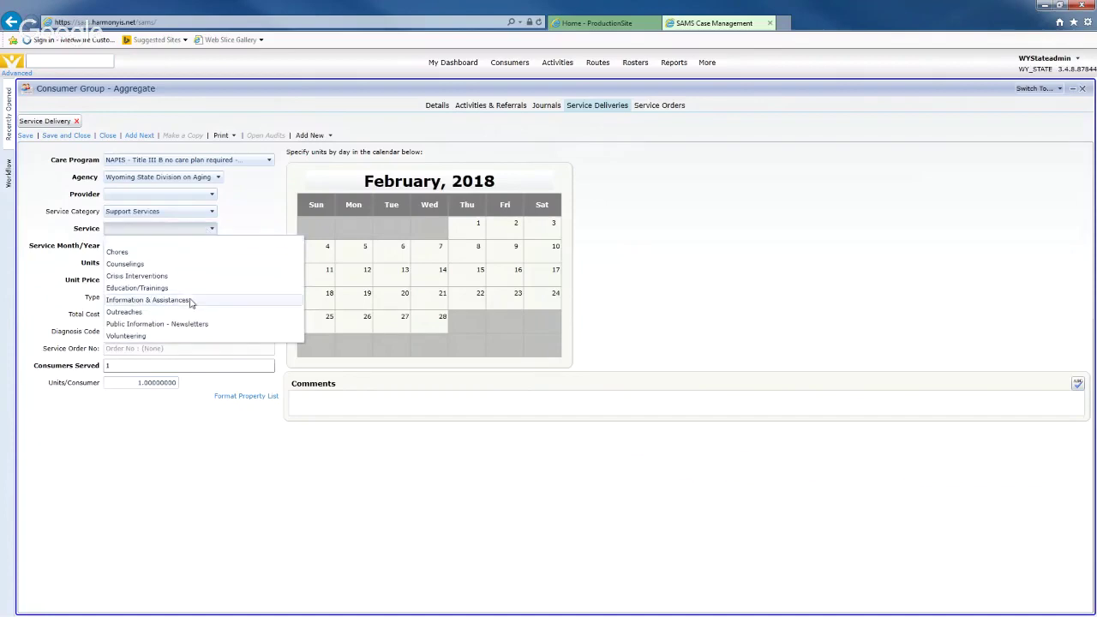
pyautogui.click(129, 312)
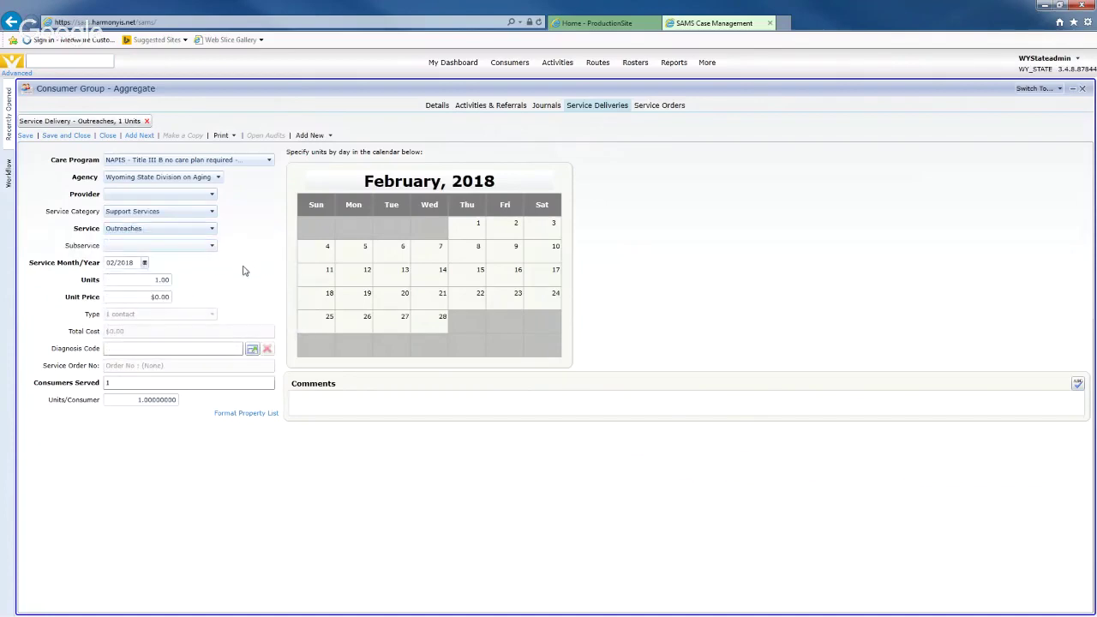
pyautogui.click(200, 247)
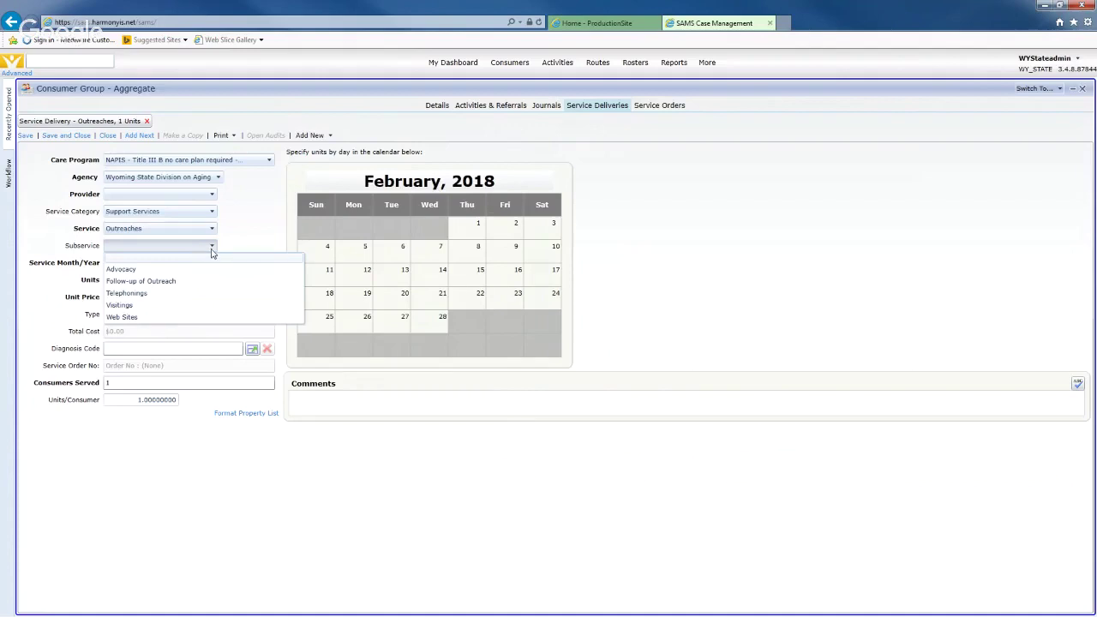
pyautogui.click(274, 237)
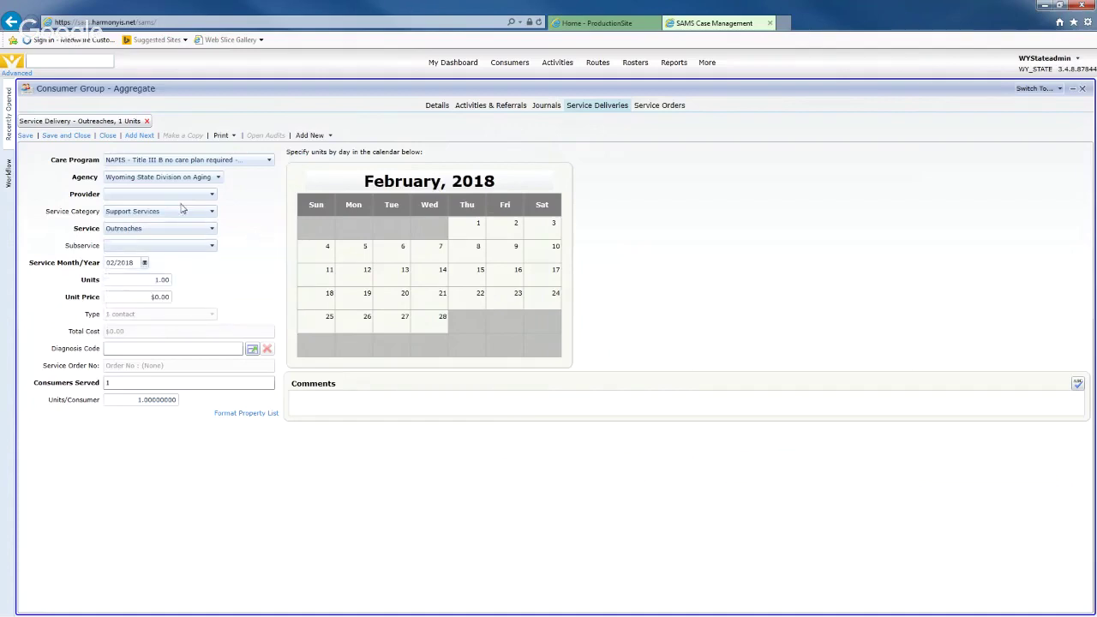
# Set the provider of the service delivery to Weston County Senior Center
pyautogui.click(181, 194)
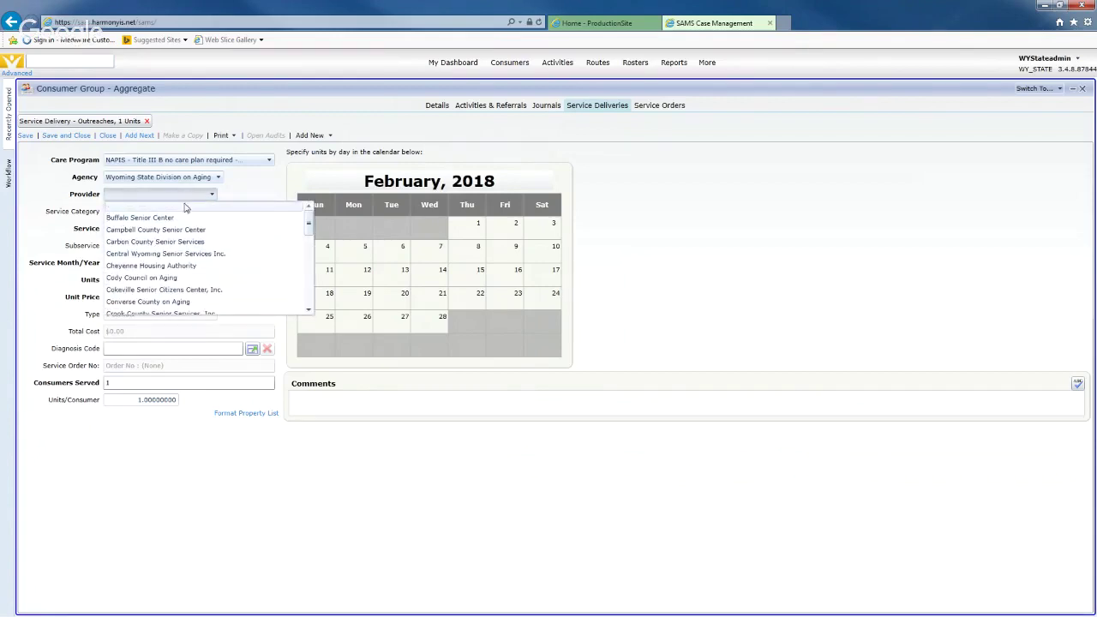
pyautogui.scroll(-3, 199, 231)
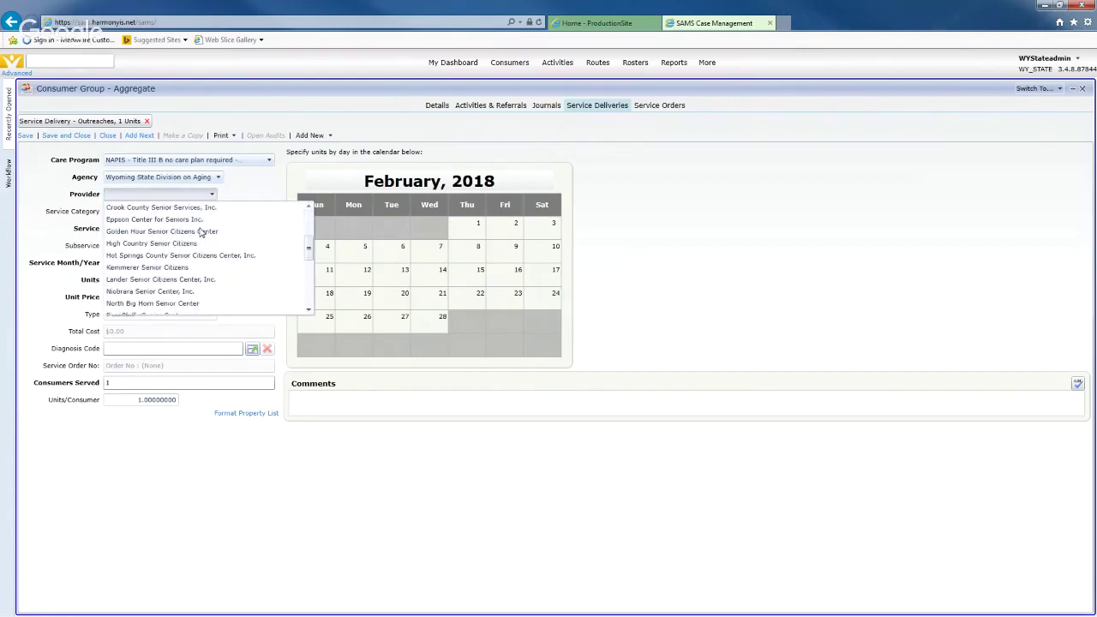
pyautogui.scroll(-6, 199, 232)
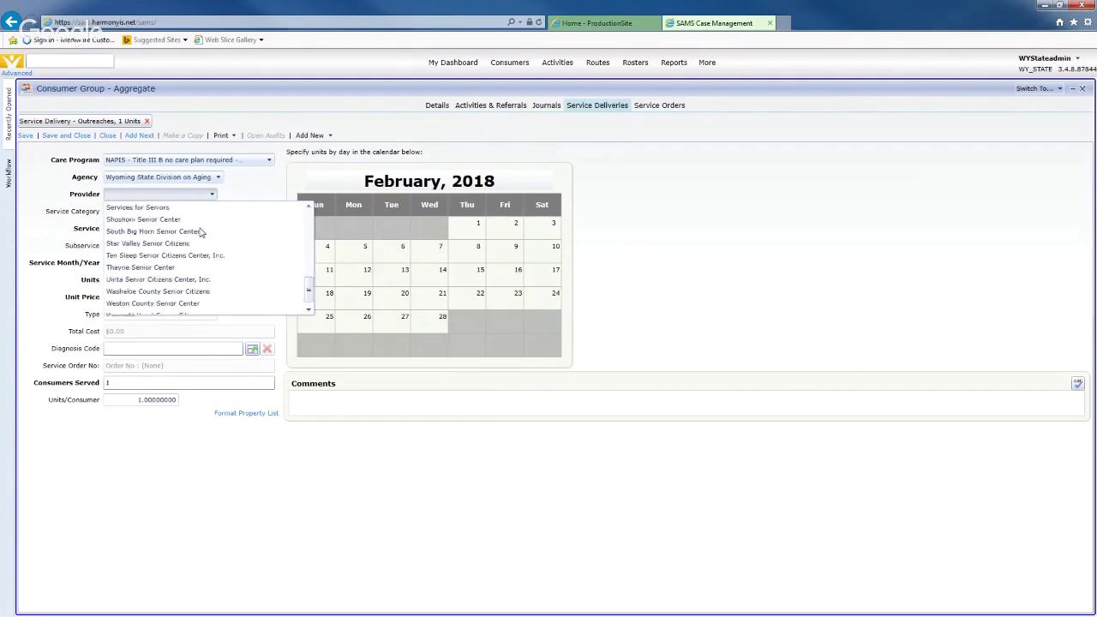
pyautogui.click(167, 303)
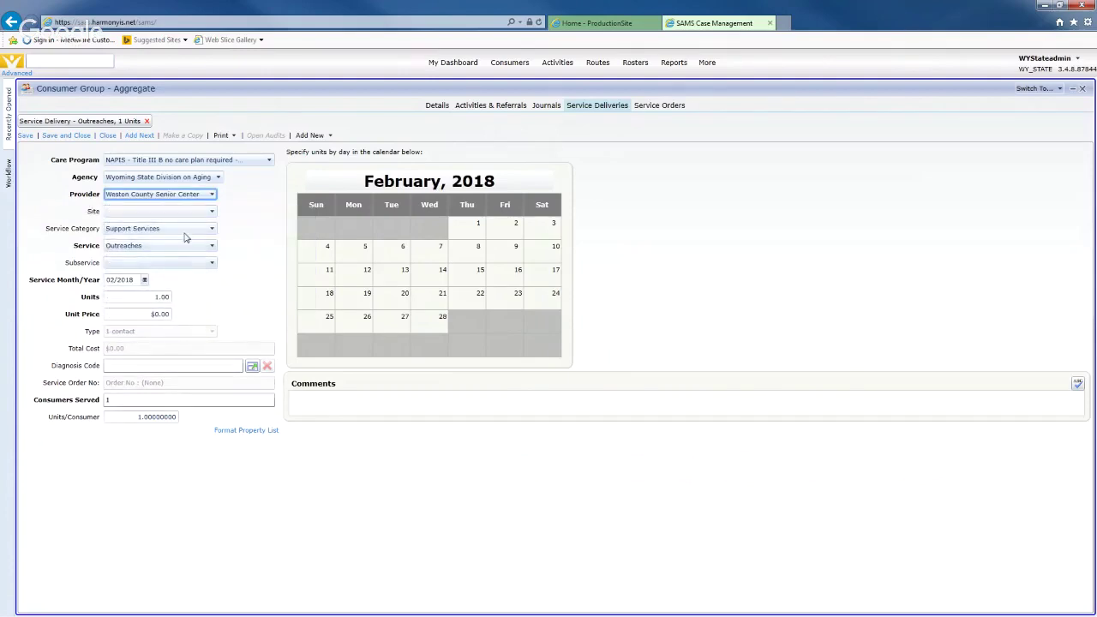
# Compare the subservices offered for Information & Assistances and for Outreaches, ending with Outreaches as the service
pyautogui.click(180, 263)
pyautogui.click(180, 265)
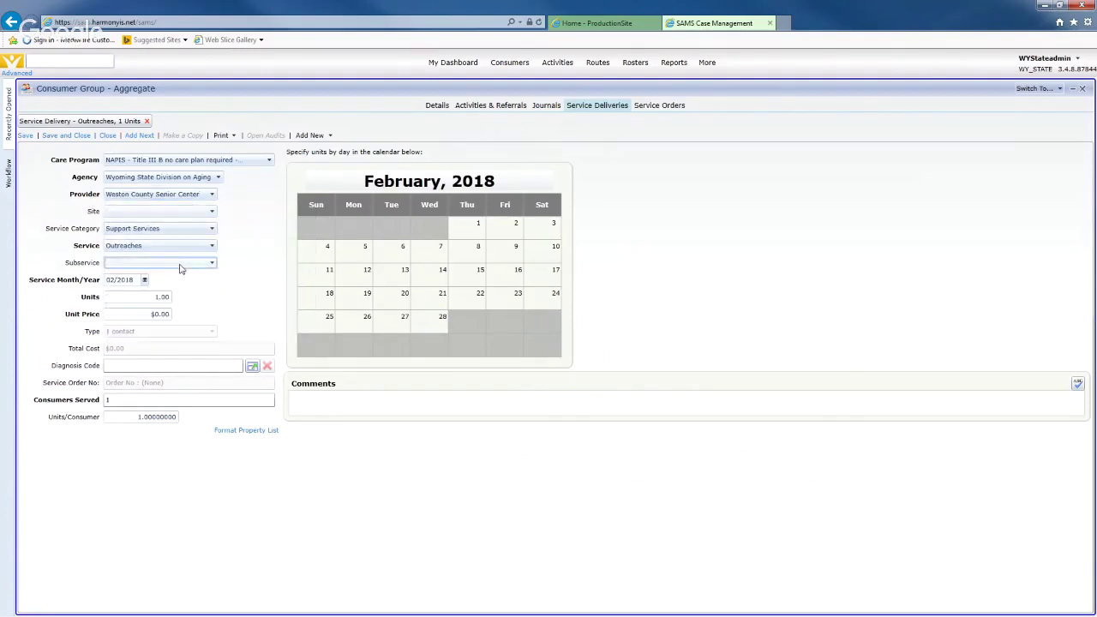
pyautogui.click(179, 246)
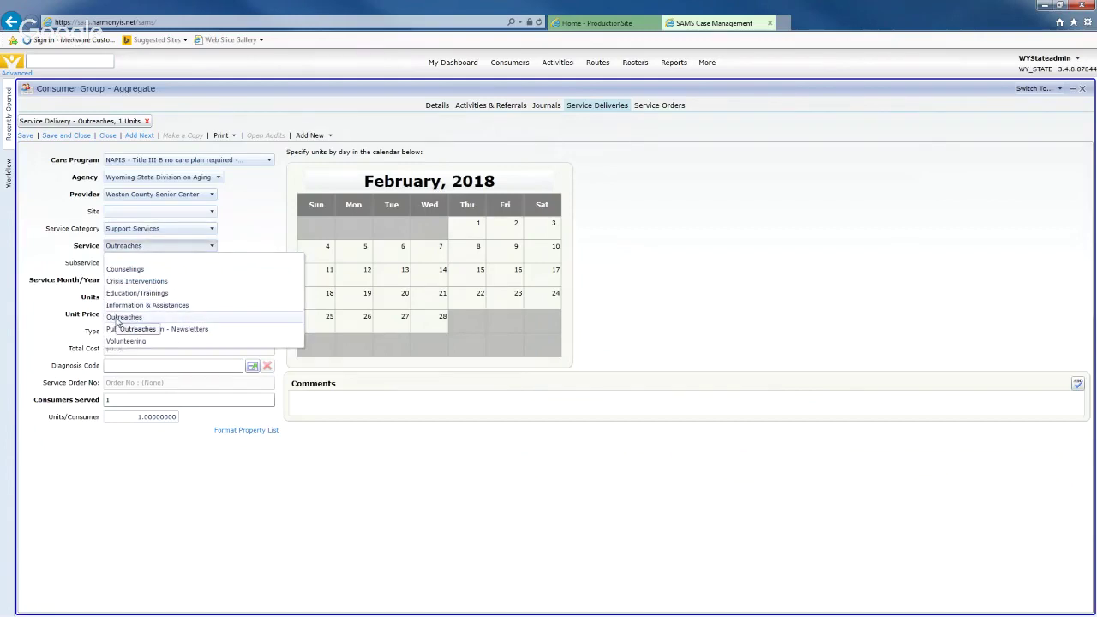
pyautogui.click(142, 305)
pyautogui.click(163, 264)
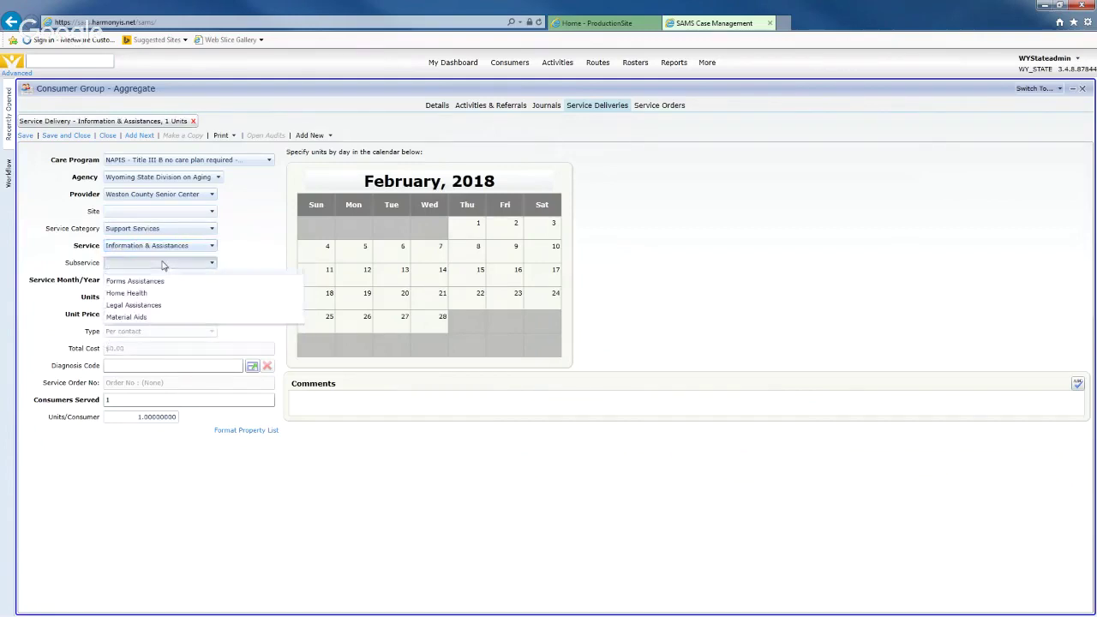
pyautogui.click(163, 264)
pyautogui.click(164, 246)
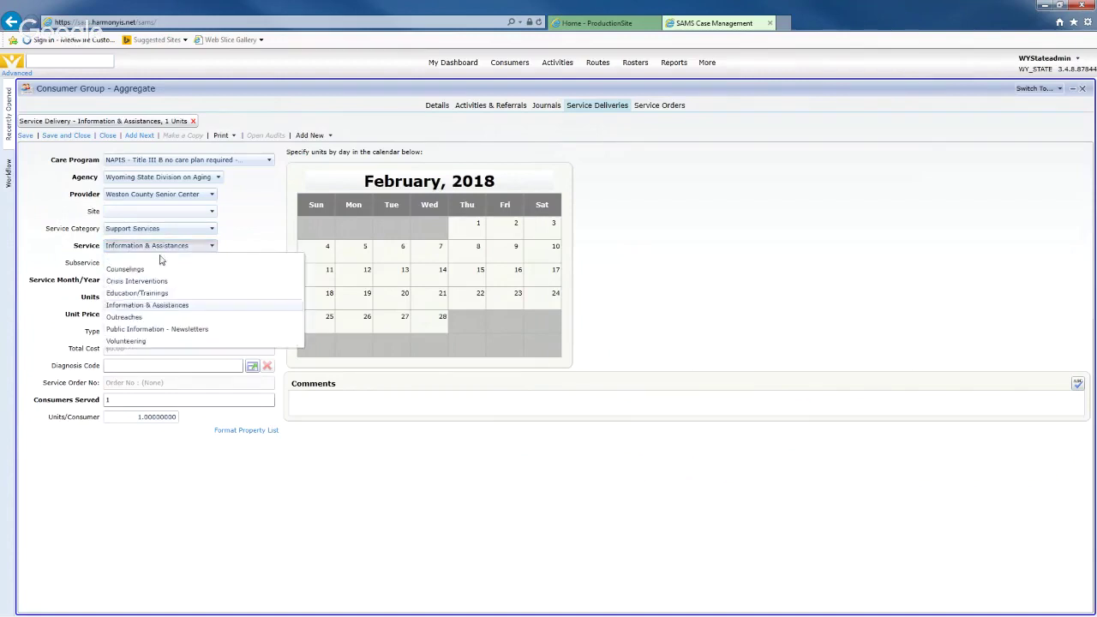
pyautogui.click(129, 316)
pyautogui.click(146, 265)
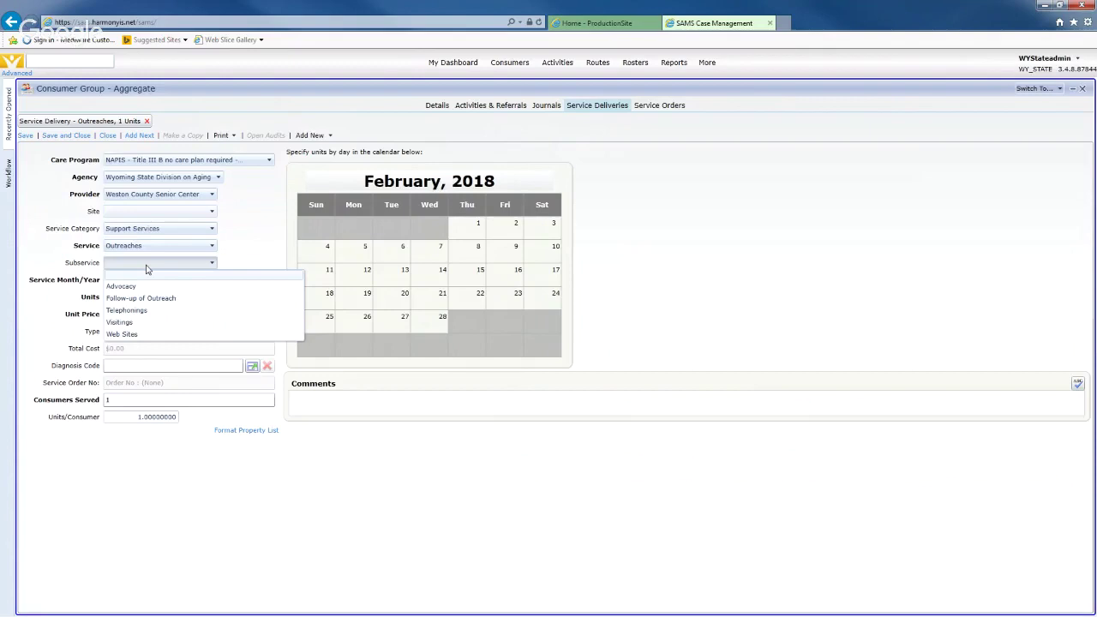
pyautogui.click(146, 267)
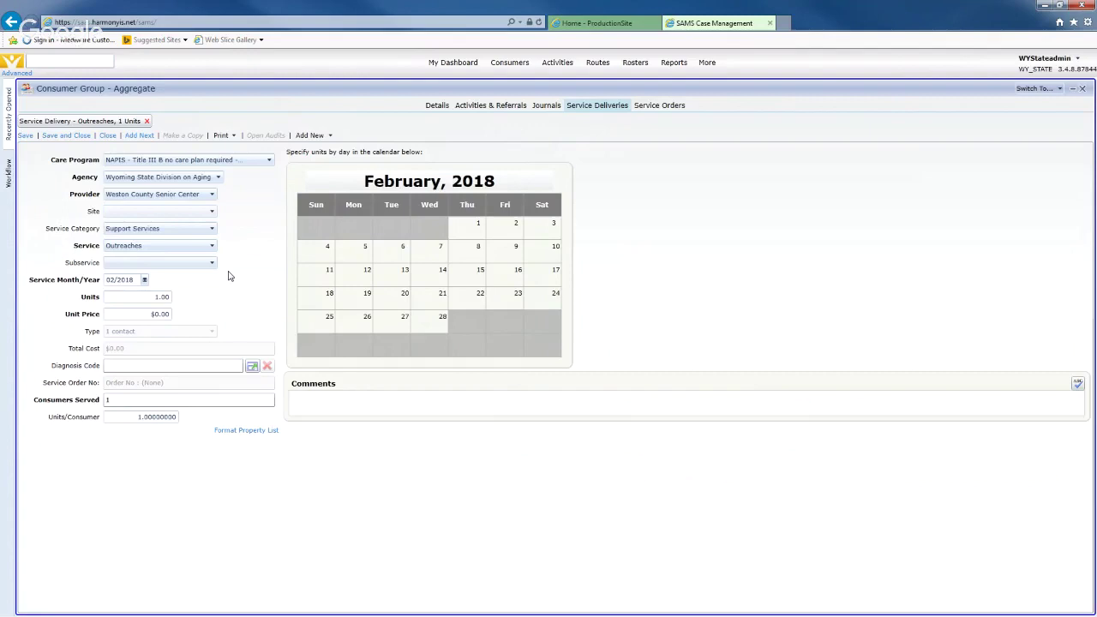
# Set the service month and year of the delivery to 01/2018
pyautogui.click(144, 279)
pyautogui.click(122, 318)
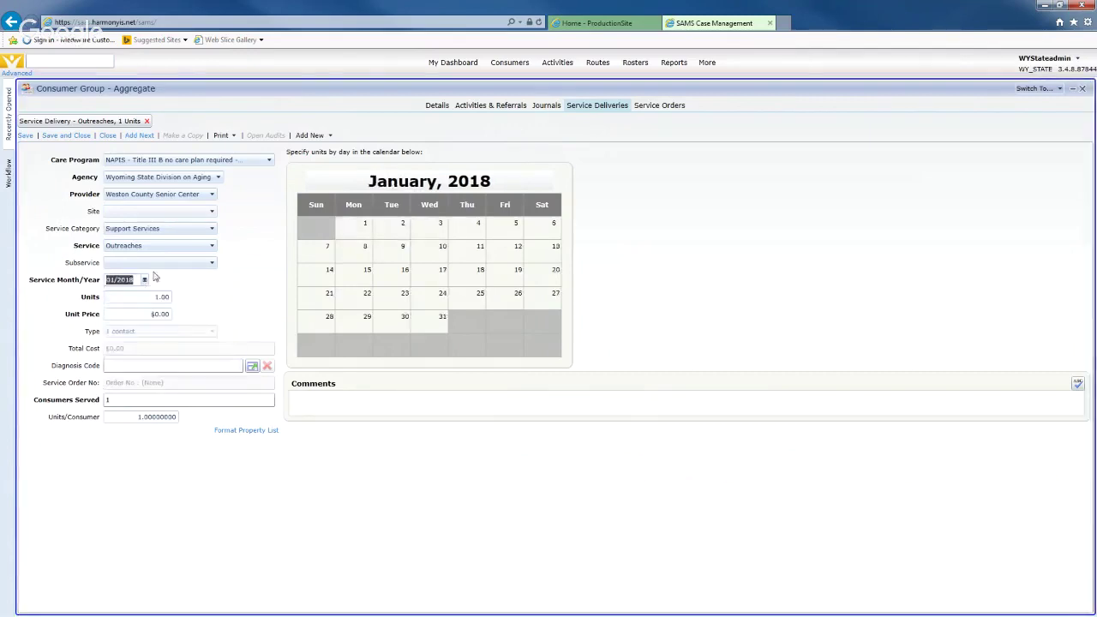
# Set the service to Public Information - Newsletters and the subservice to News Letter - IA
pyautogui.click(171, 264)
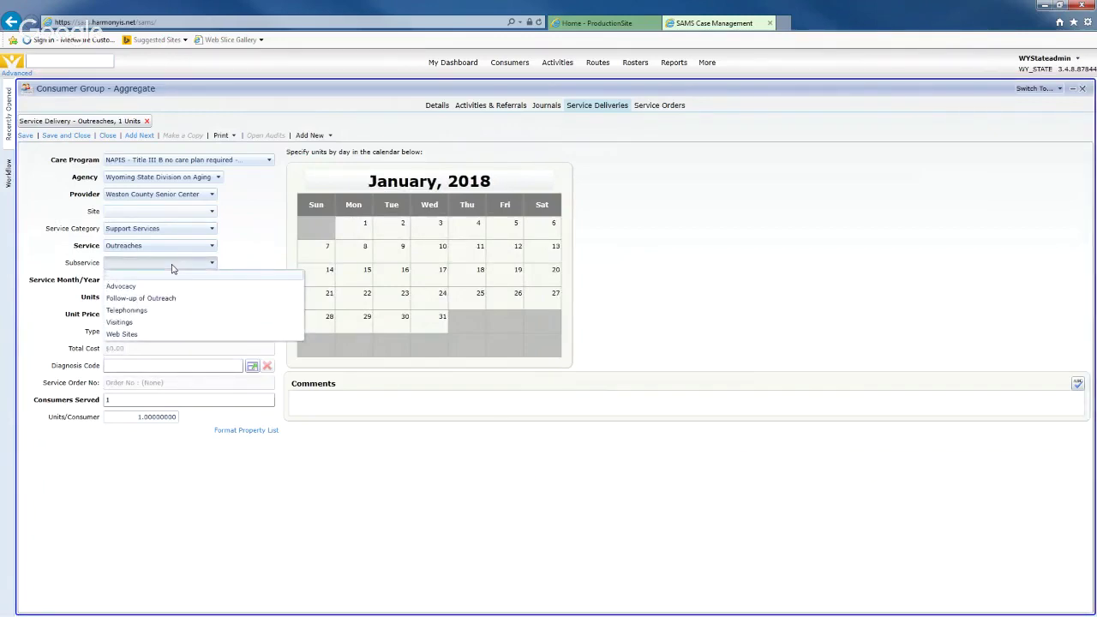
pyautogui.click(172, 265)
pyautogui.click(167, 246)
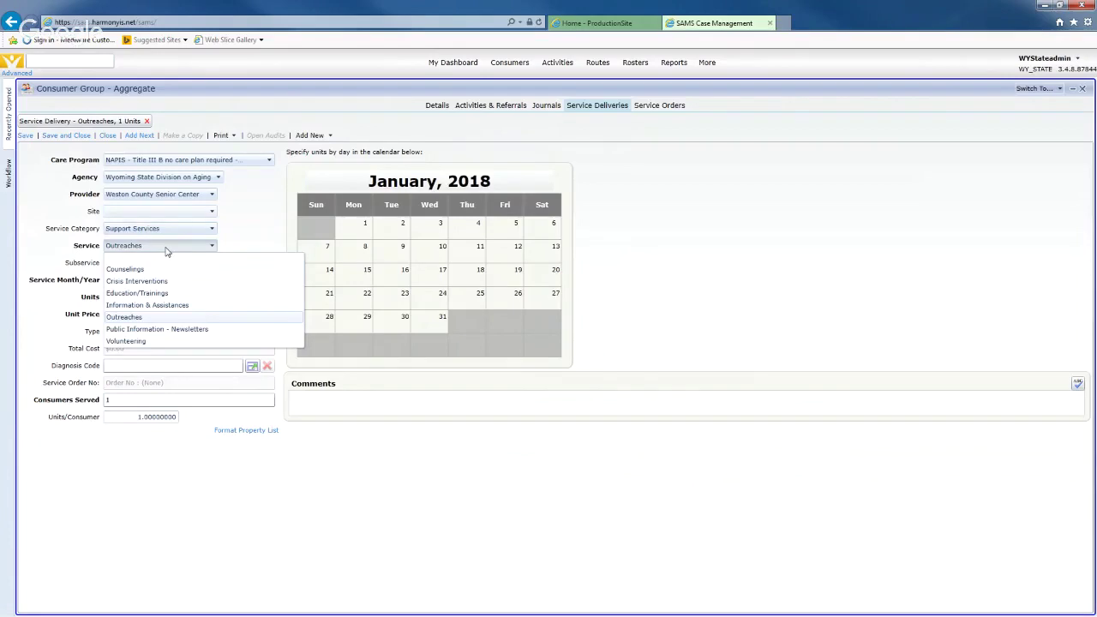
pyautogui.click(142, 330)
pyautogui.click(181, 263)
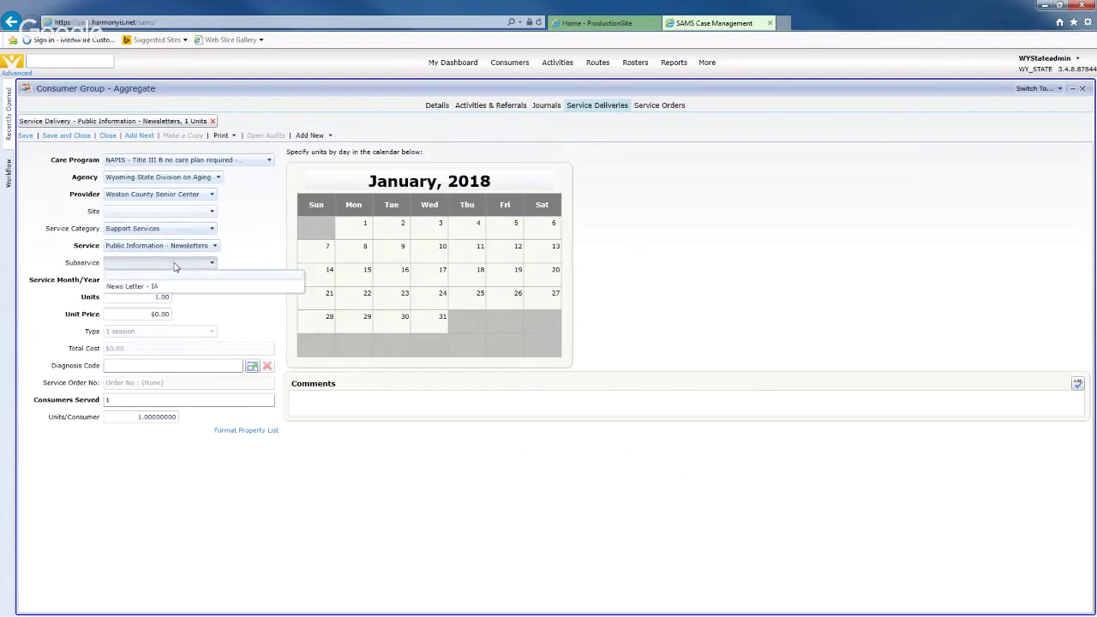
pyautogui.click(138, 286)
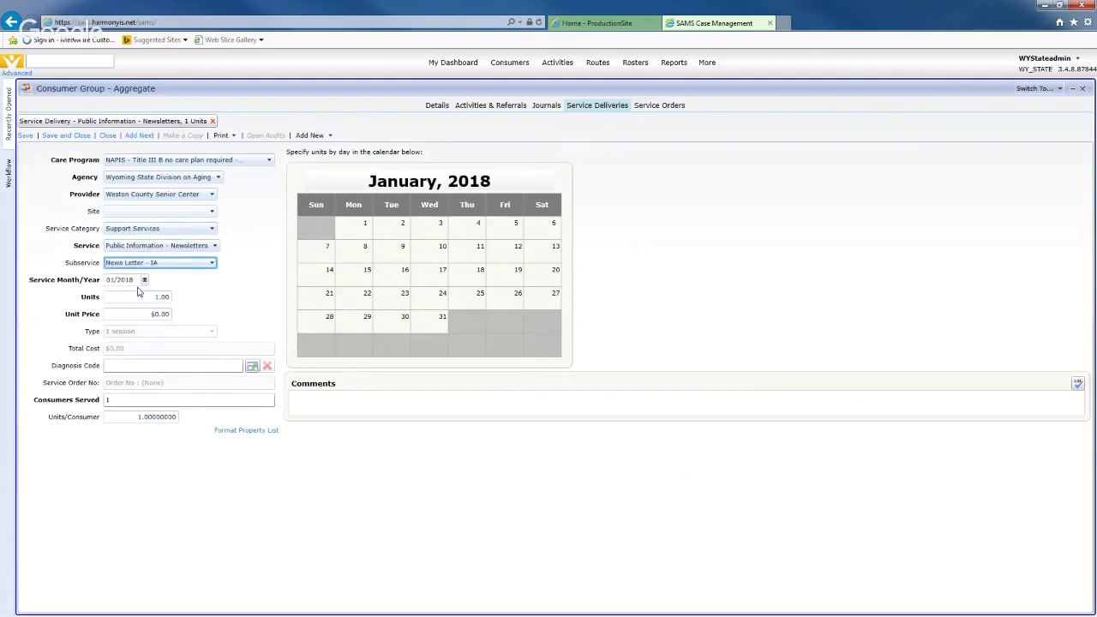
pyautogui.click(243, 321)
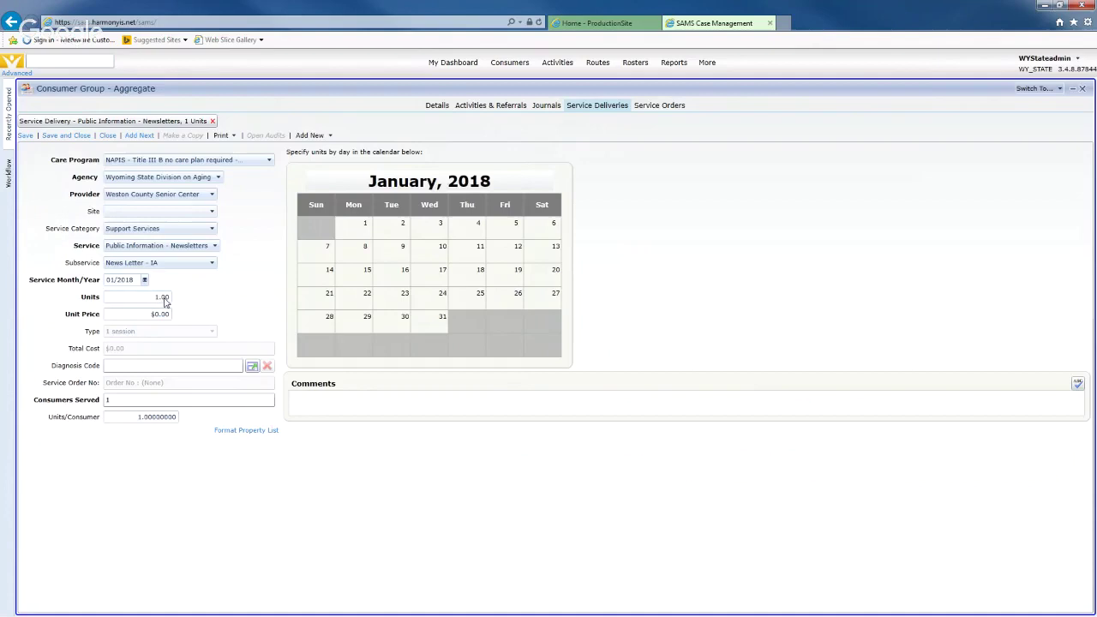
# Set the number of consumers served by the newsletter delivery to 75
pyautogui.click(129, 400)
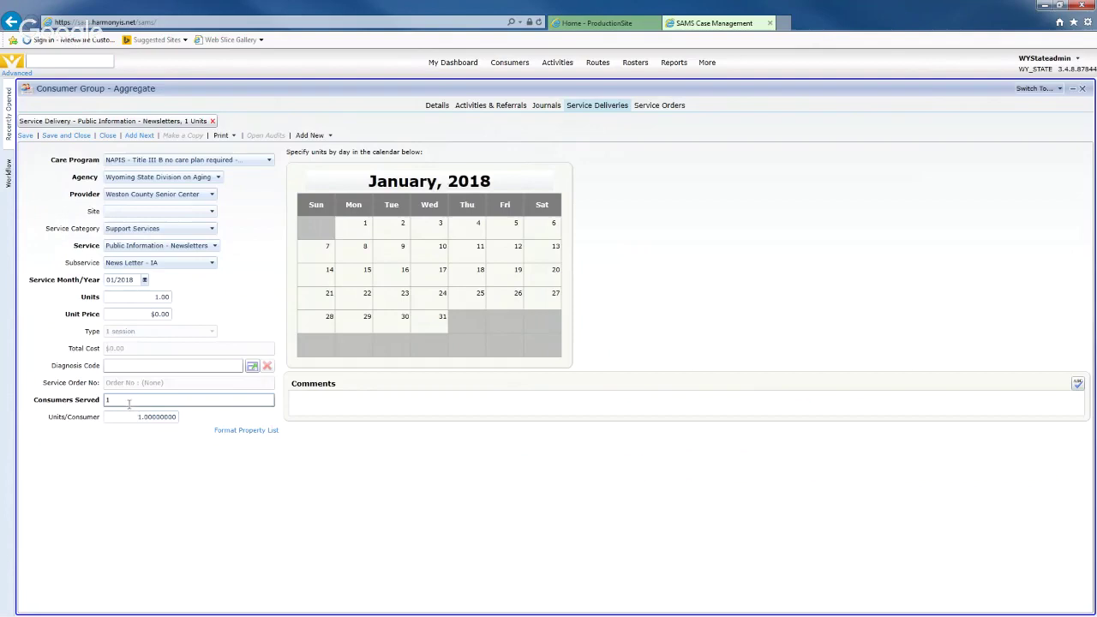
pyautogui.click(133, 299)
pyautogui.click(192, 304)
pyautogui.click(119, 400)
pyautogui.write('75')
pyautogui.click(240, 315)
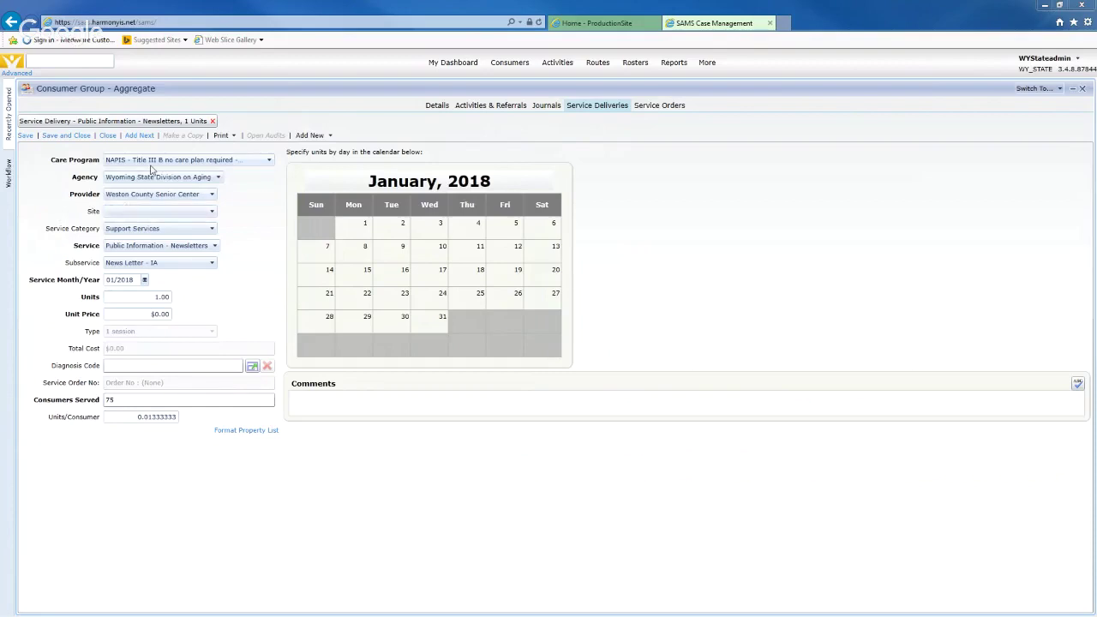
# Reselect Support Services as the service category, Public Information - Newsletters as the service and News Letter - IA as the subservice
pyautogui.click(181, 230)
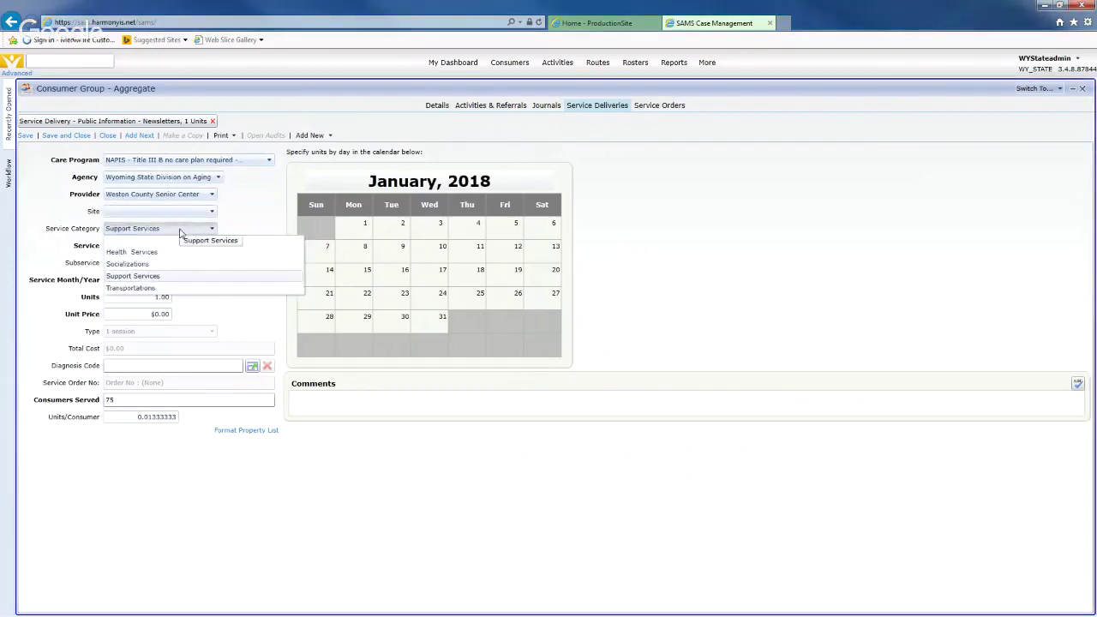
pyautogui.click(153, 276)
pyautogui.click(174, 247)
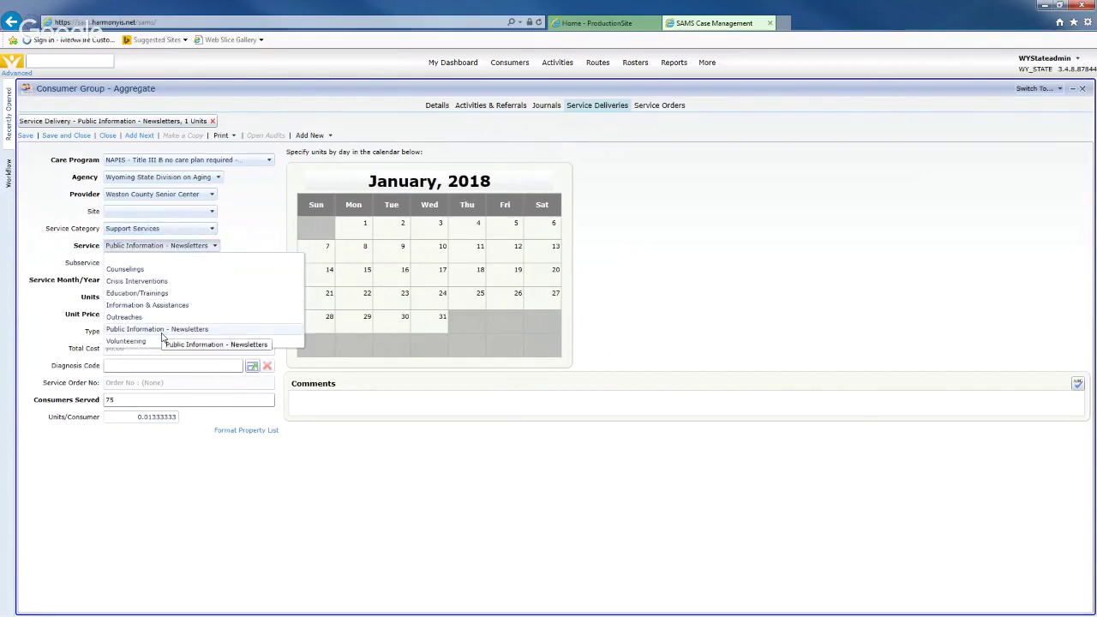
pyautogui.click(163, 332)
pyautogui.click(176, 263)
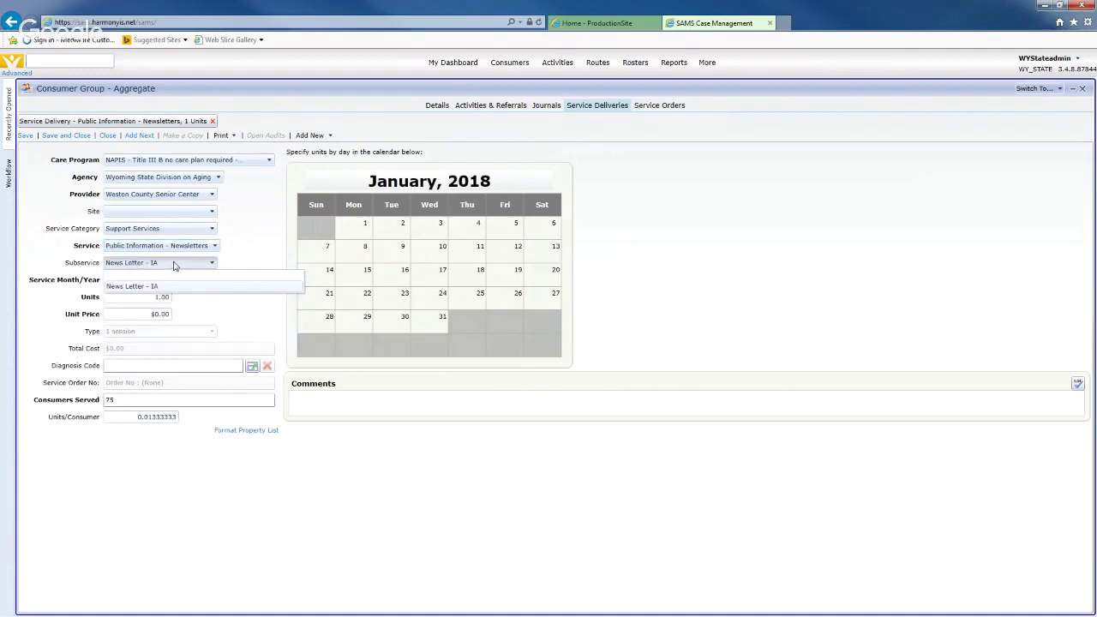
pyautogui.click(164, 287)
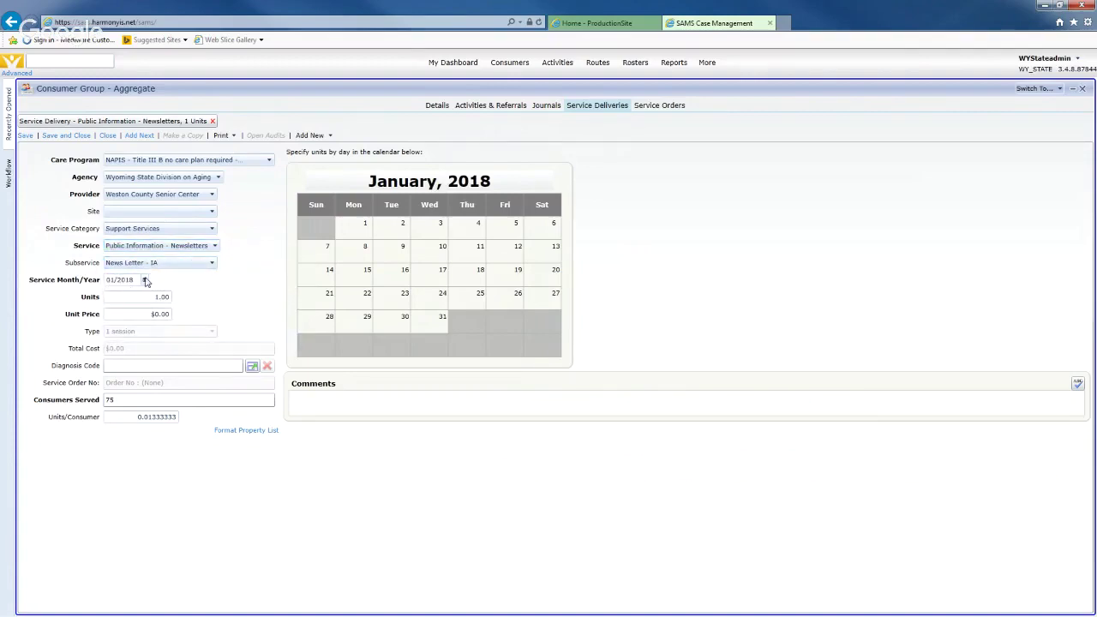
# Reselect January 2018 as the service month and year of the newsletter delivery
pyautogui.click(145, 280)
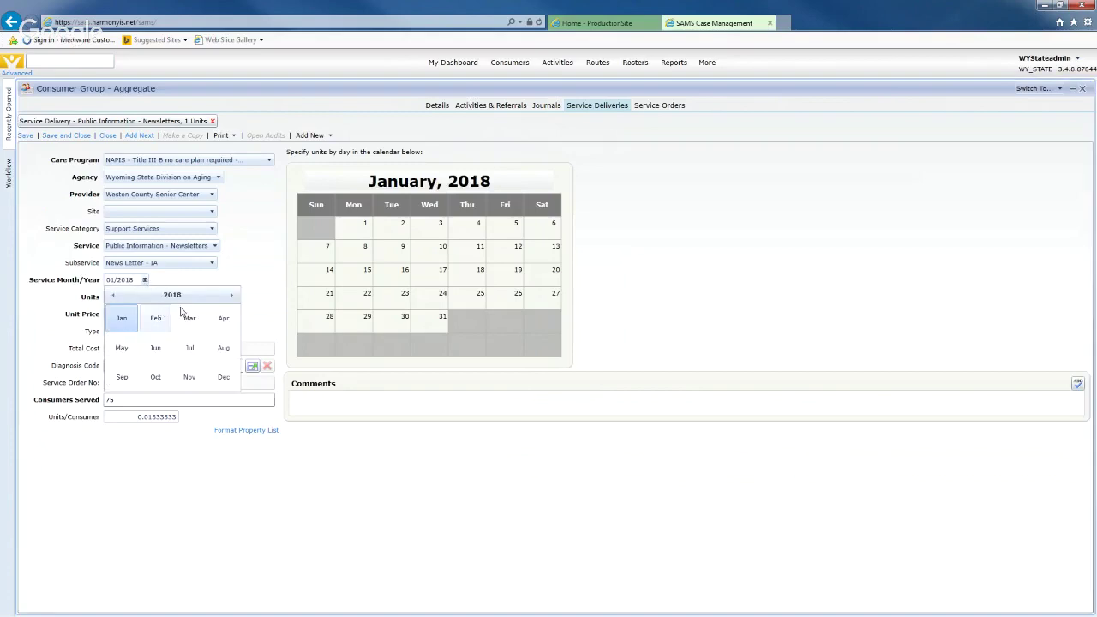
pyautogui.click(112, 296)
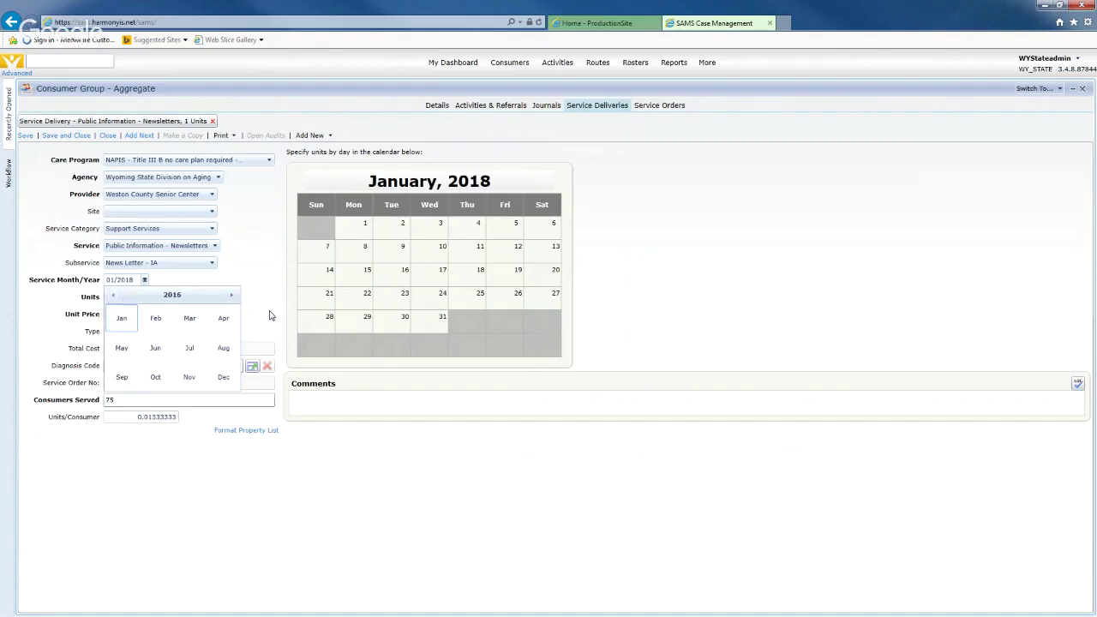
pyautogui.click(232, 294)
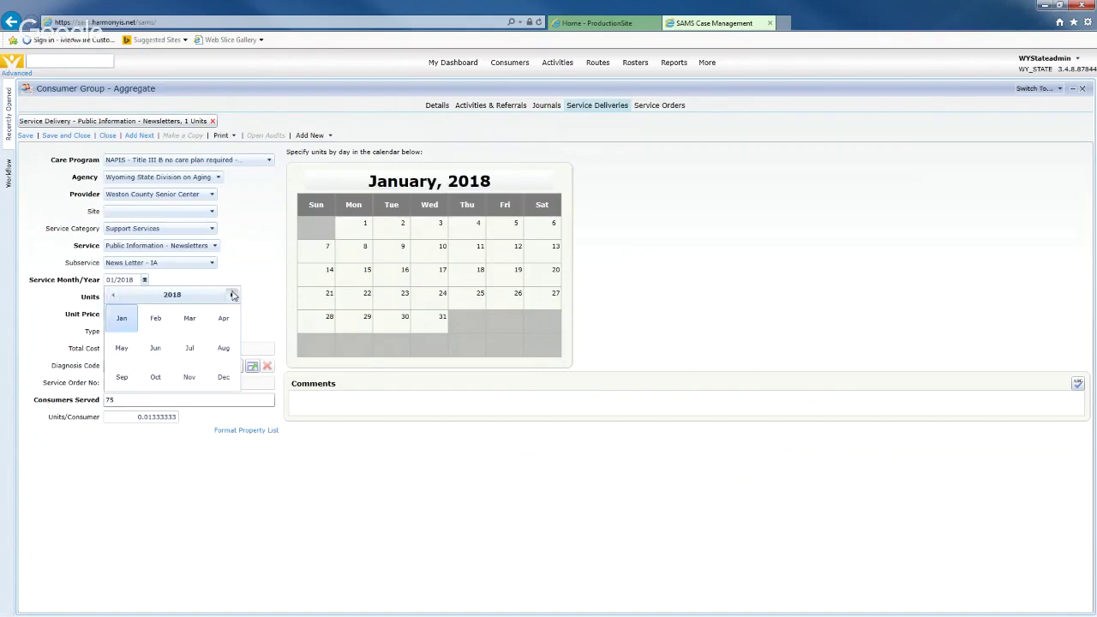
pyautogui.click(122, 321)
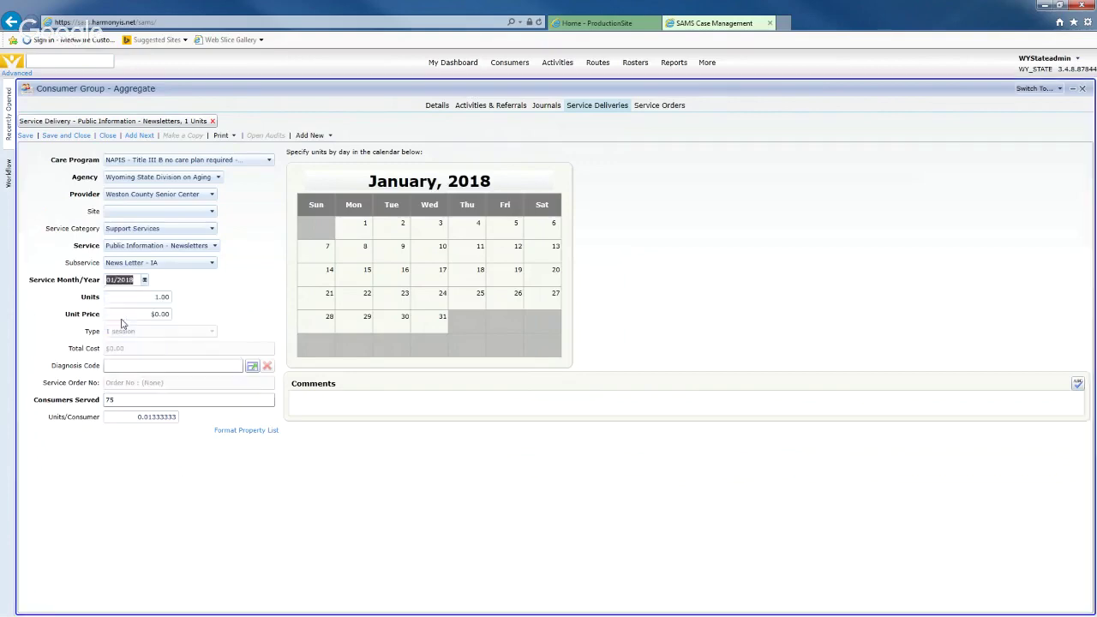
# Close the Public Information - Newsletters service delivery and discard its pending changes
pyautogui.click(159, 300)
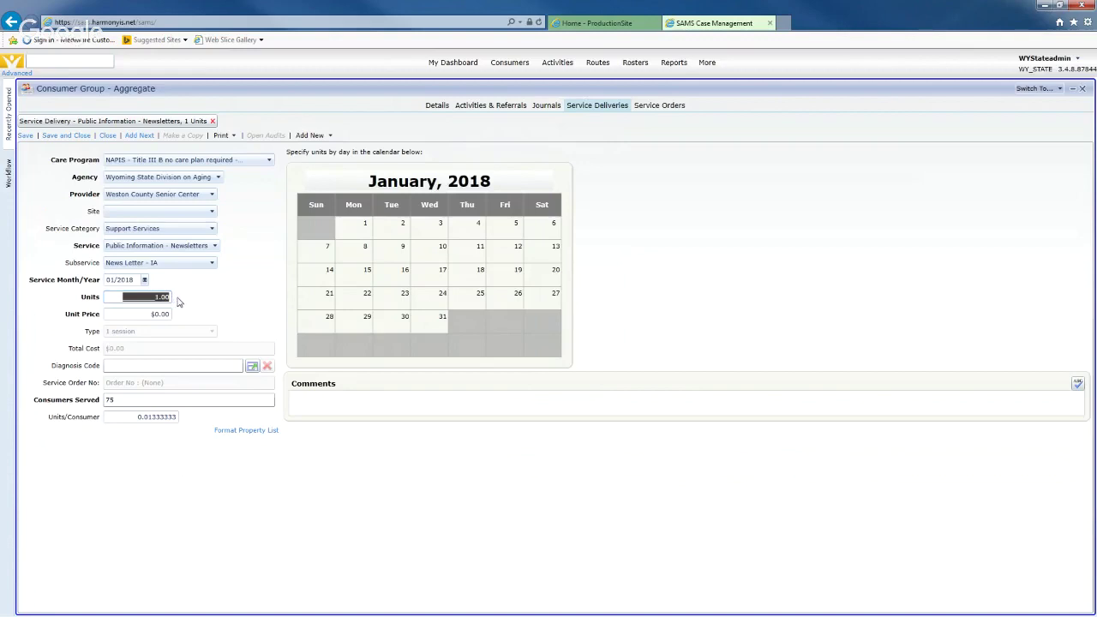
pyautogui.click(180, 302)
pyautogui.click(108, 137)
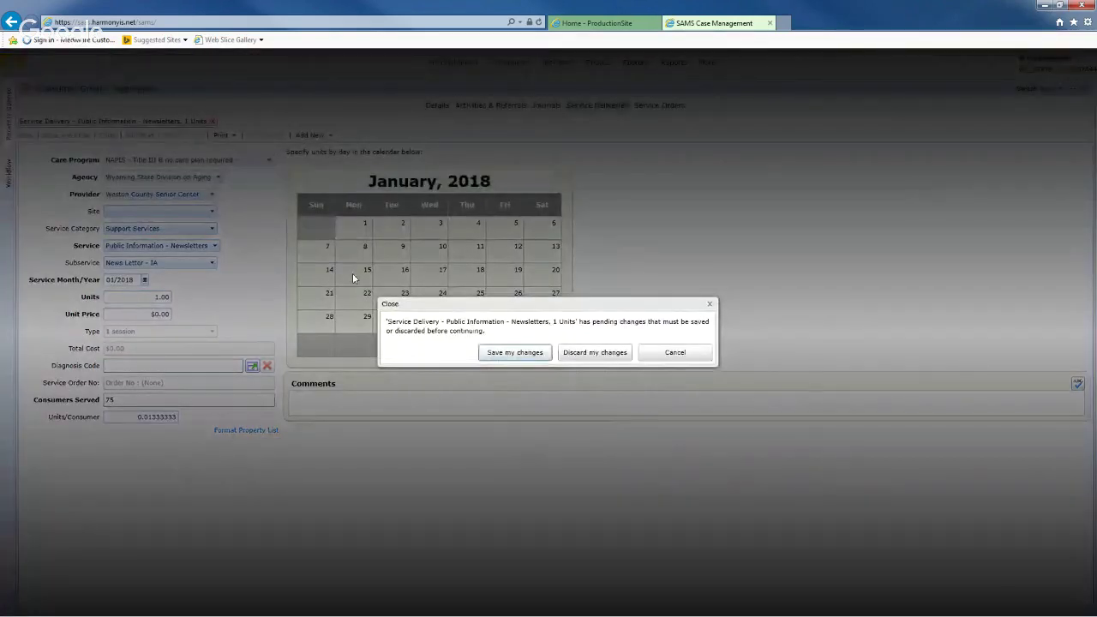
pyautogui.click(601, 353)
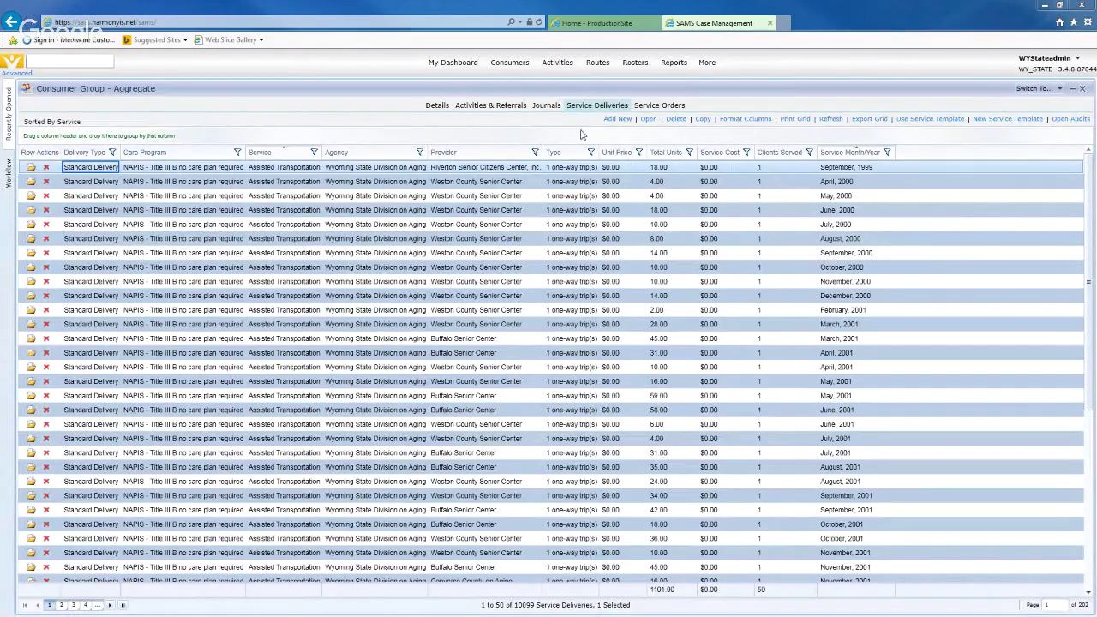
# Add a new service delivery under the Family Caregiver Support Program - Title III(e), with Wyoming State Division on Aging as agency
pyautogui.click(608, 119)
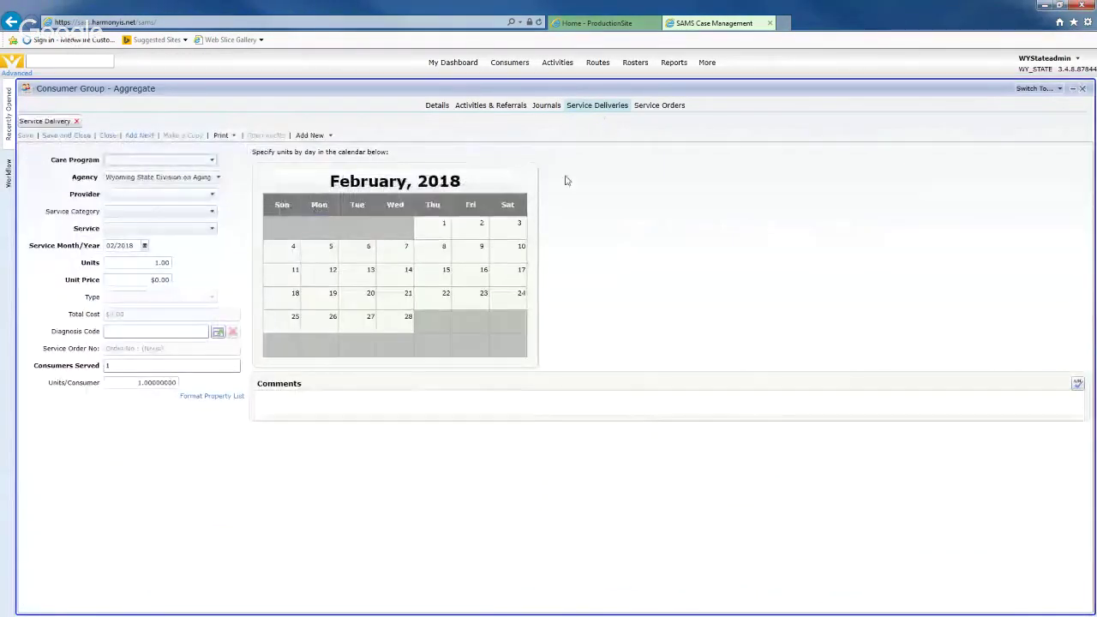
pyautogui.click(167, 161)
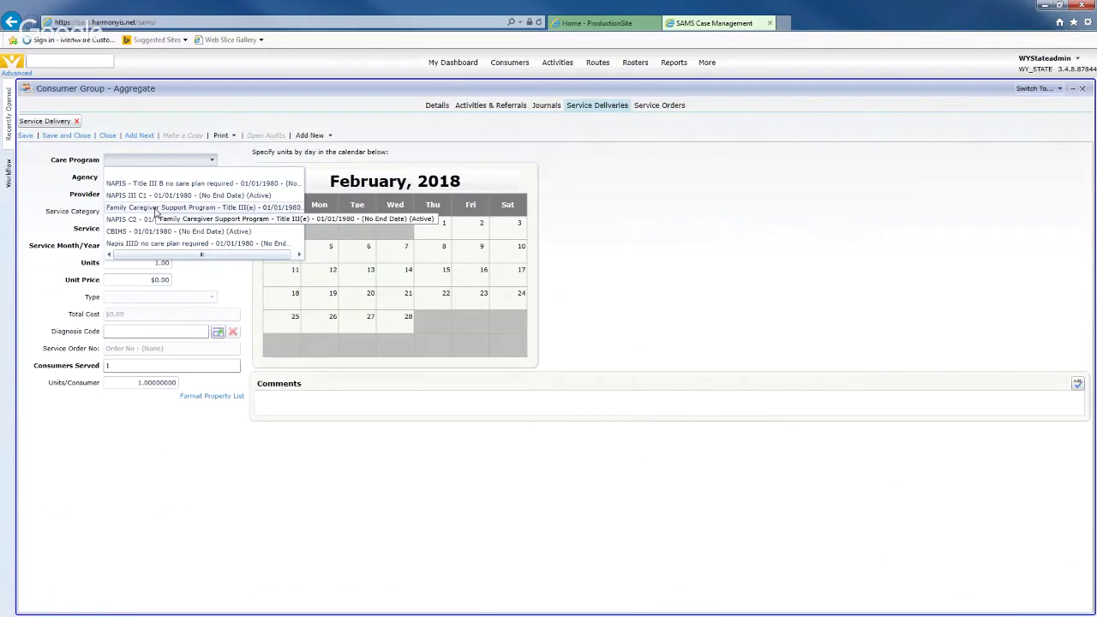
pyautogui.click(156, 208)
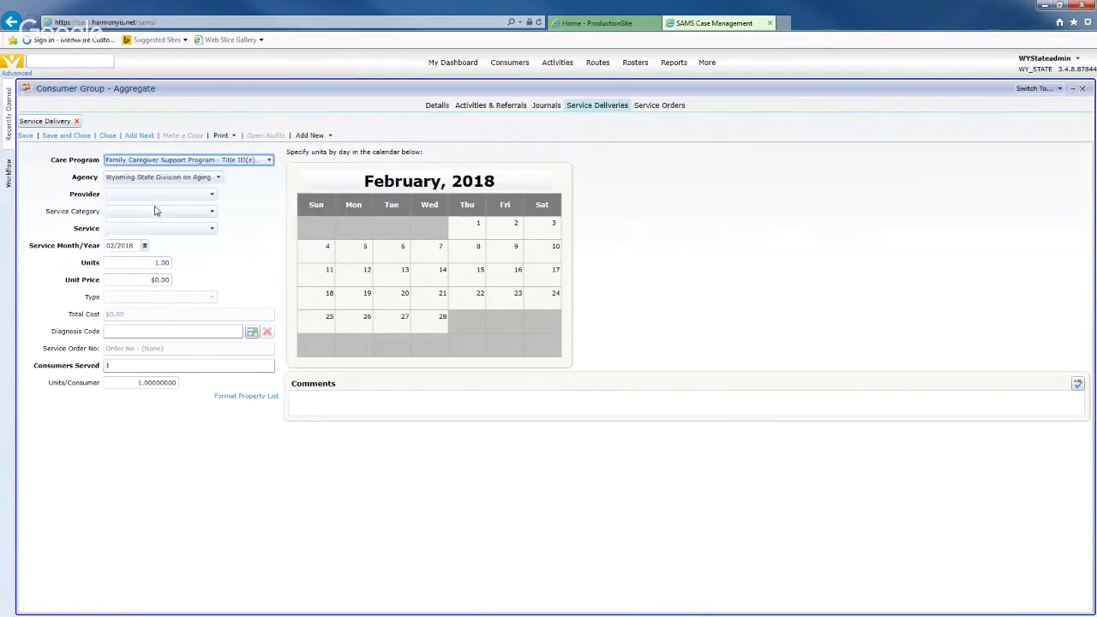
pyautogui.click(203, 178)
pyautogui.click(198, 193)
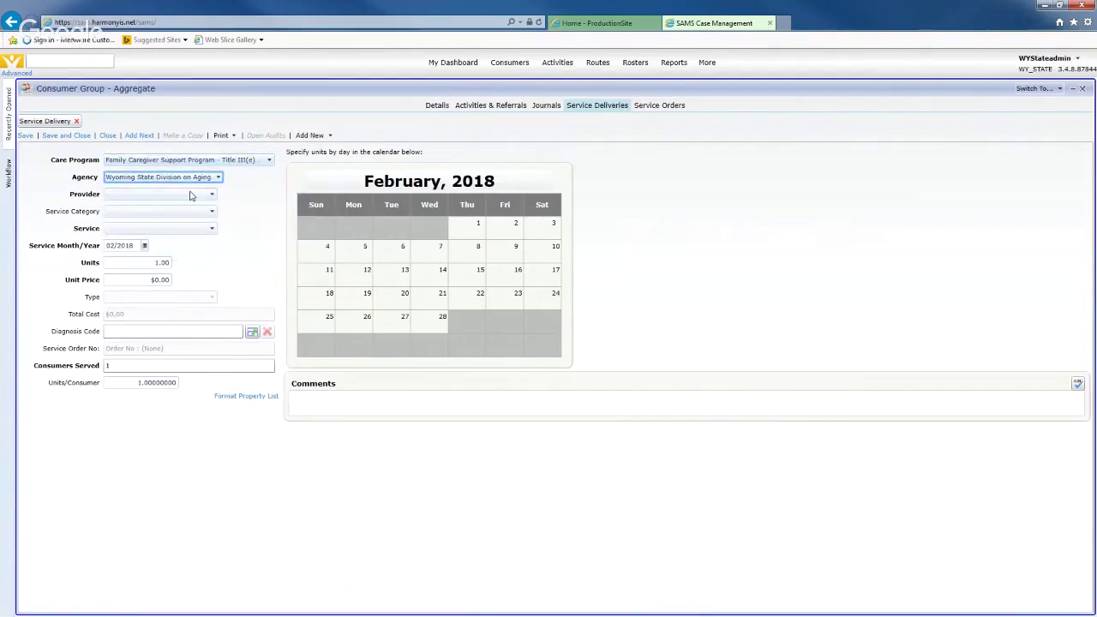
# Set the provider of the new service delivery to CALC - Kinship Support Services
pyautogui.click(191, 195)
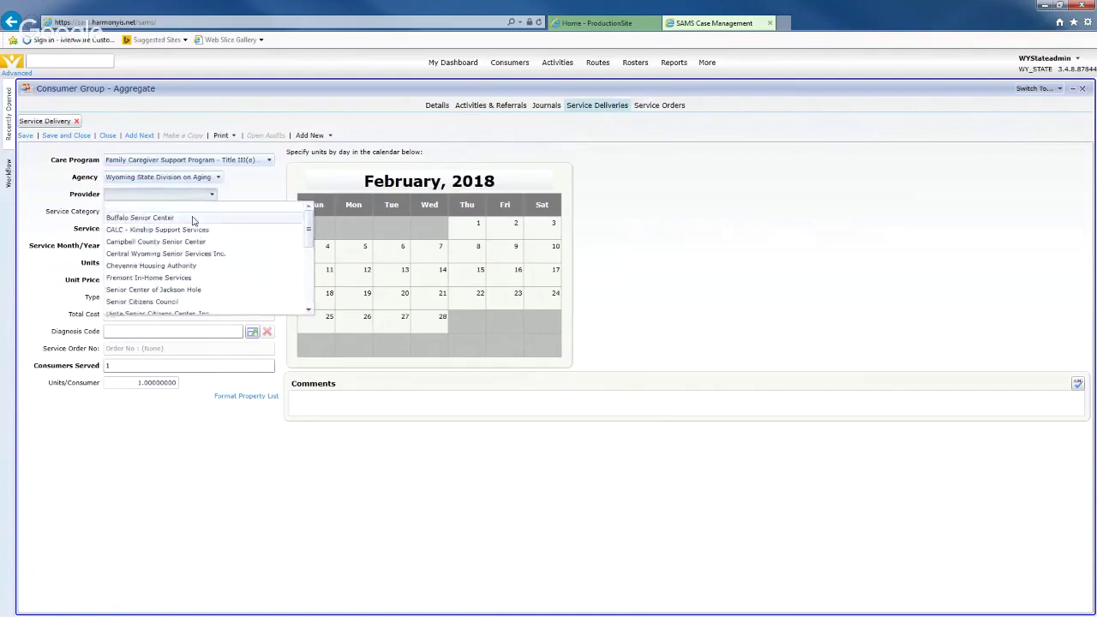
pyautogui.scroll(-5, 193, 221)
pyautogui.scroll(-2, 194, 221)
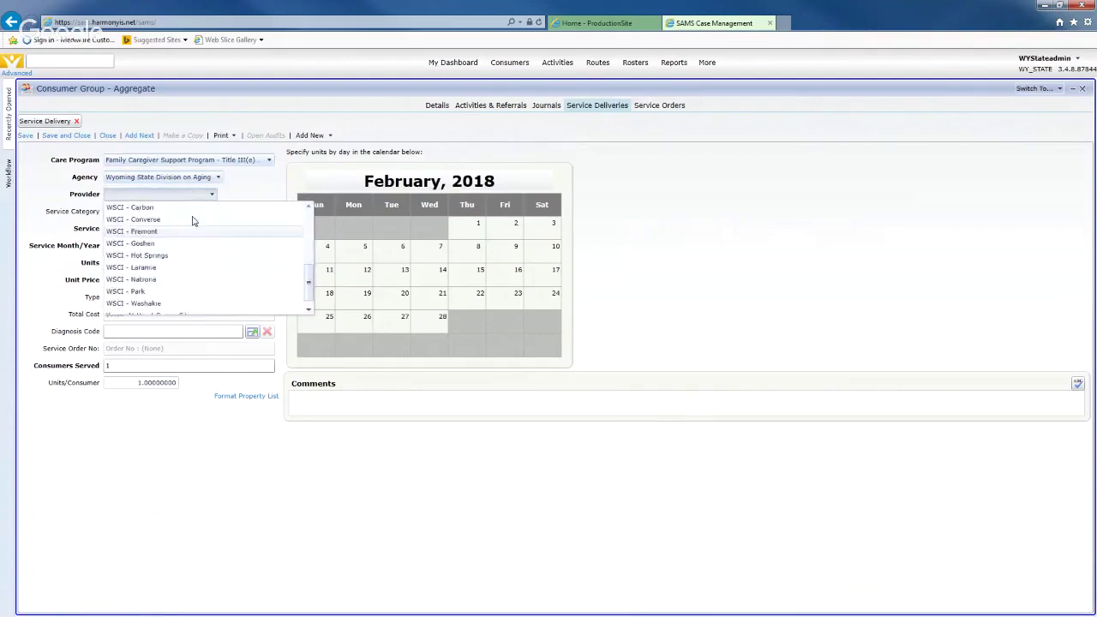
pyautogui.scroll(-1, 194, 221)
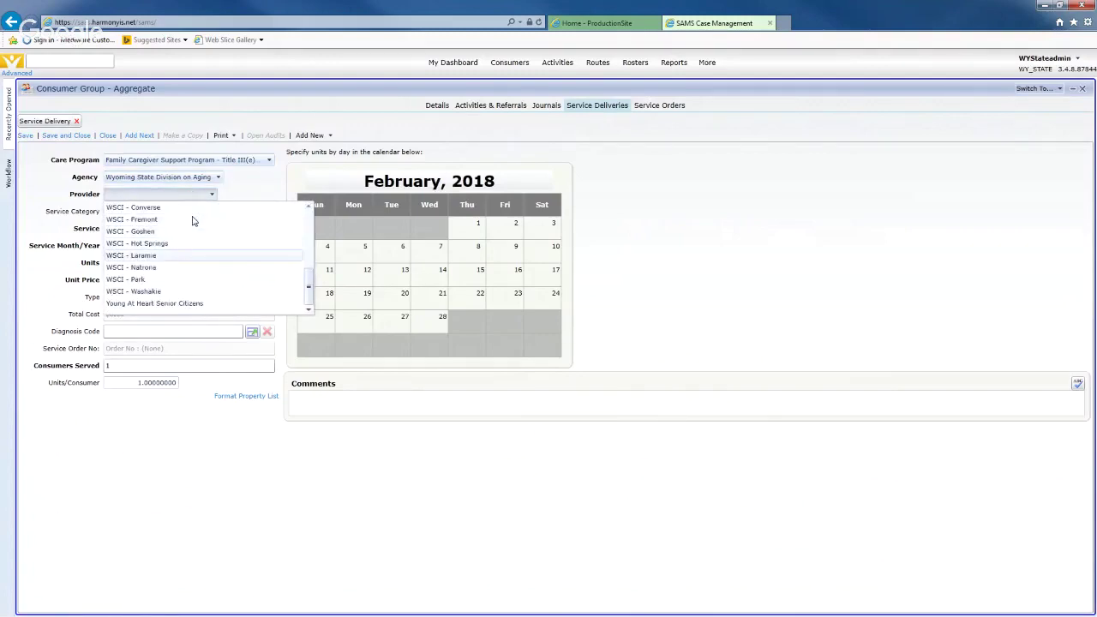
pyautogui.scroll(8, 193, 221)
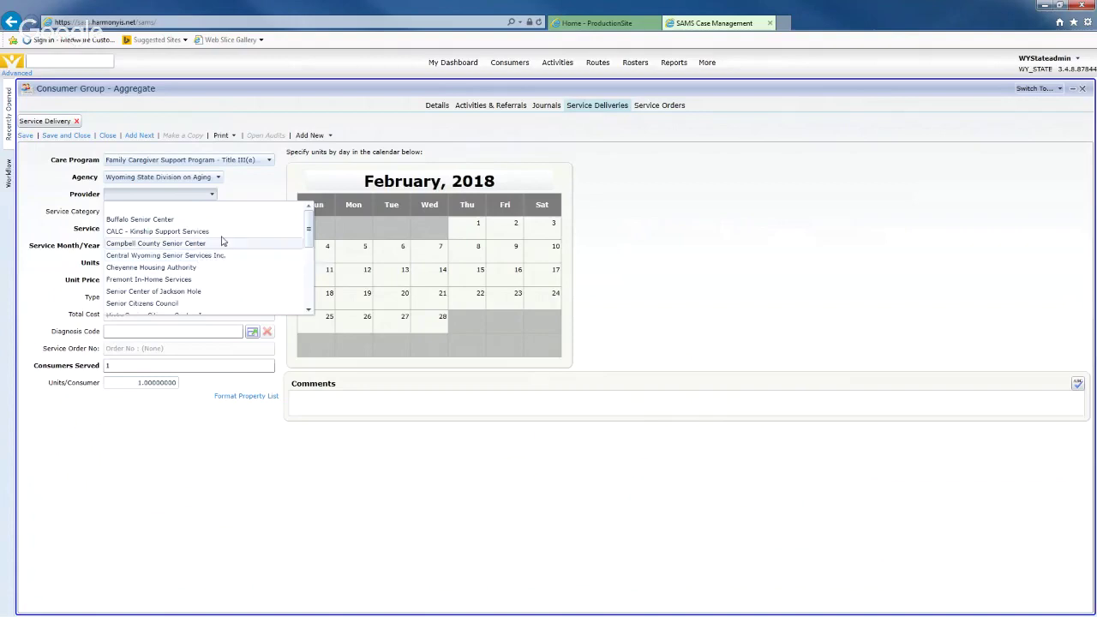
pyautogui.click(171, 232)
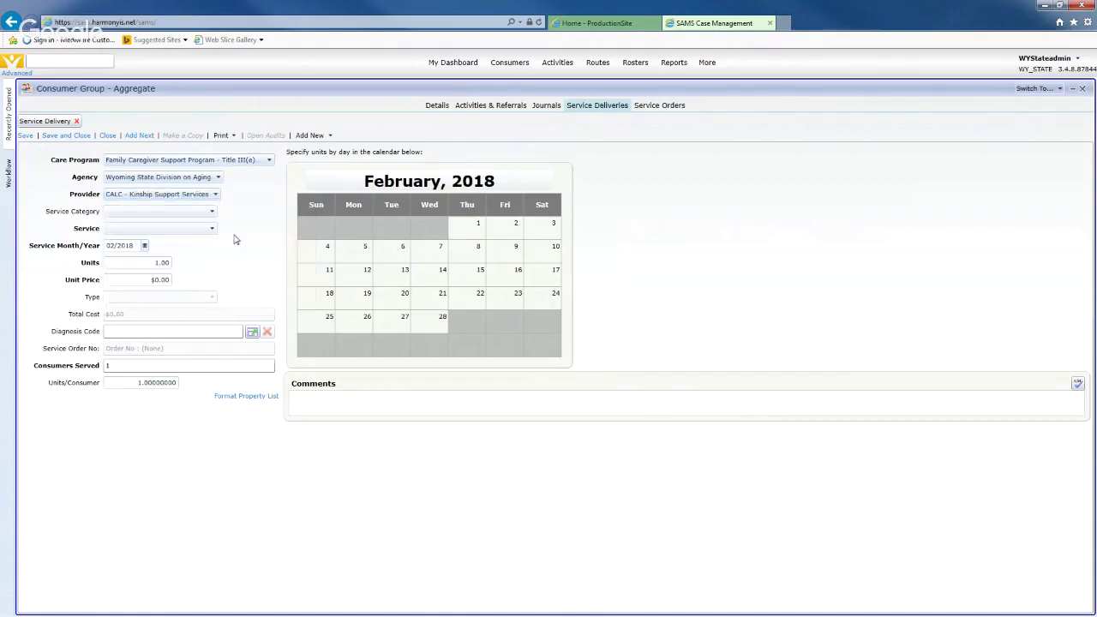
# Set the service category to NFCP Information and the service to NFCP GRG Information
pyautogui.click(197, 213)
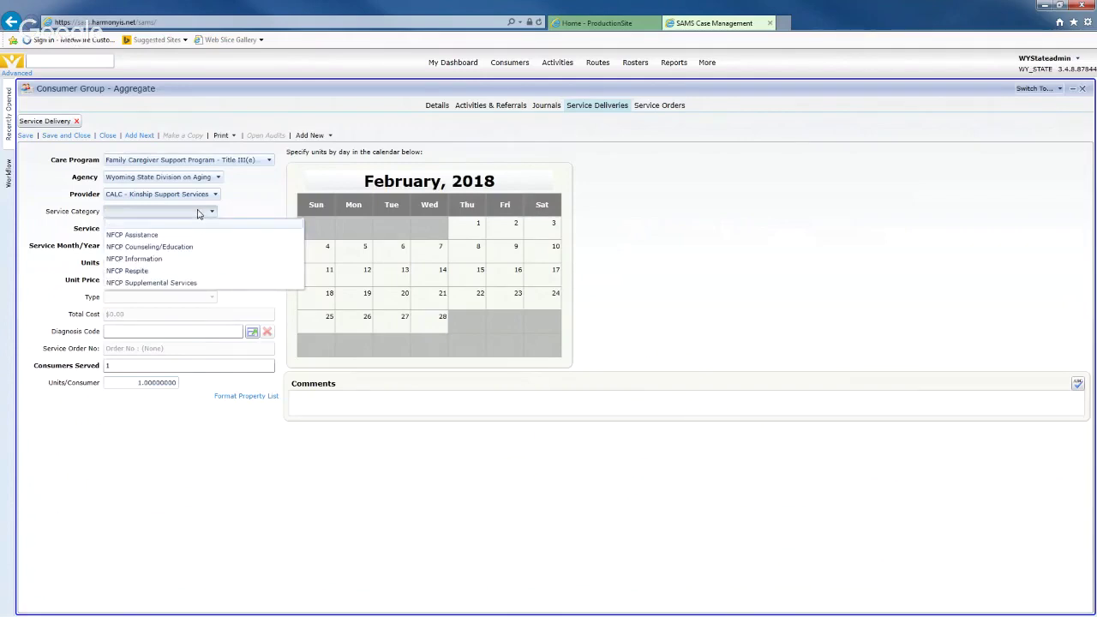
pyautogui.click(157, 259)
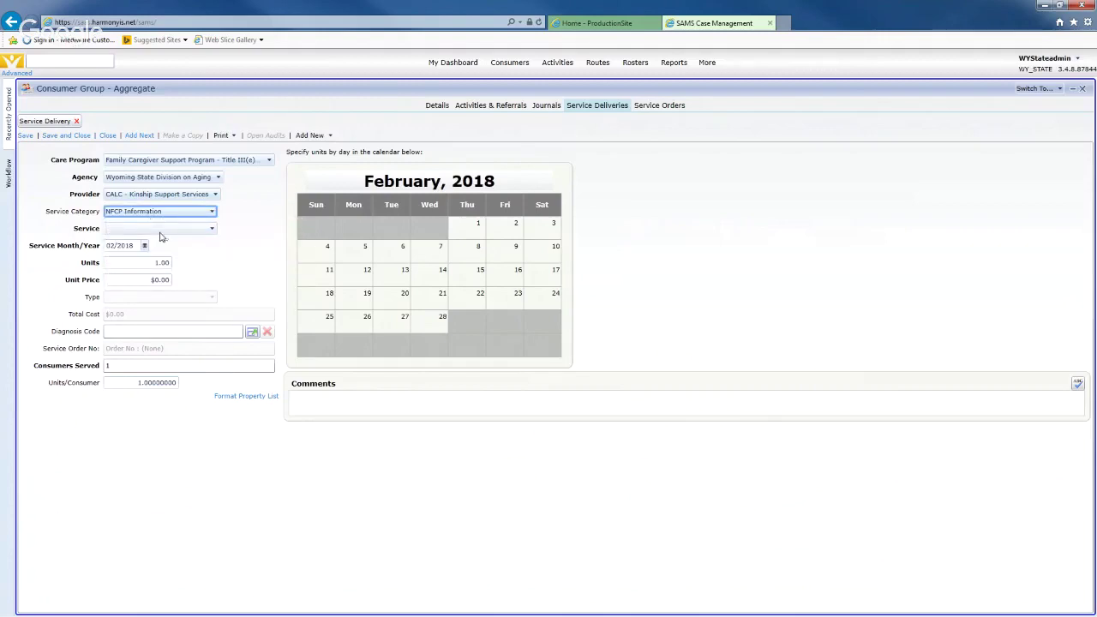
pyautogui.click(159, 230)
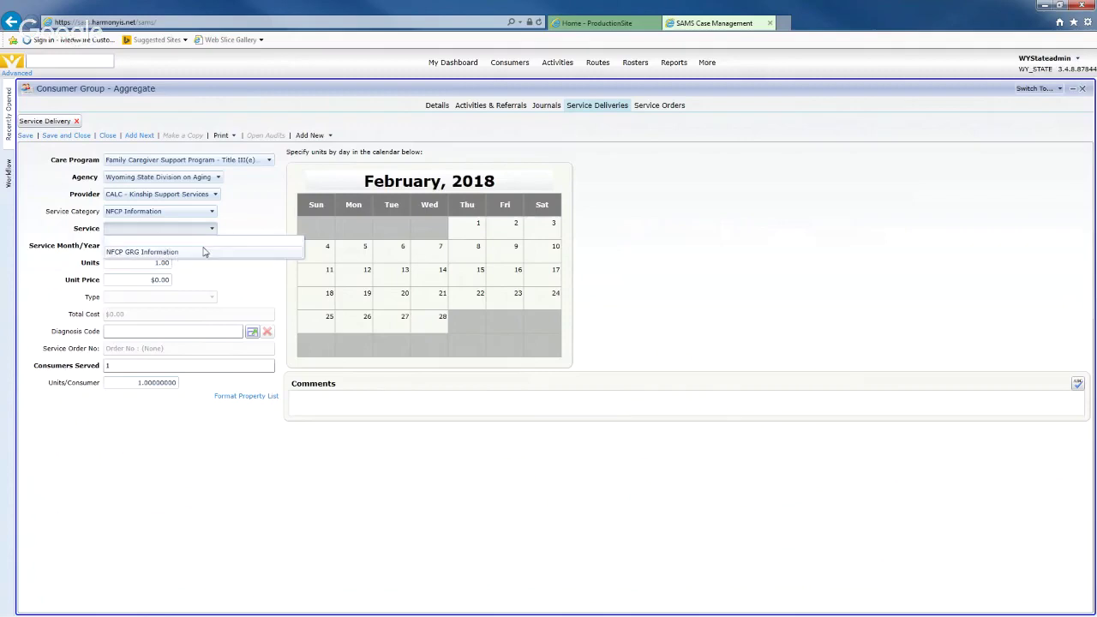
pyautogui.click(203, 251)
# Set the subservice to GRG Newsletters NFCP and review the other subservices offered
pyautogui.click(191, 248)
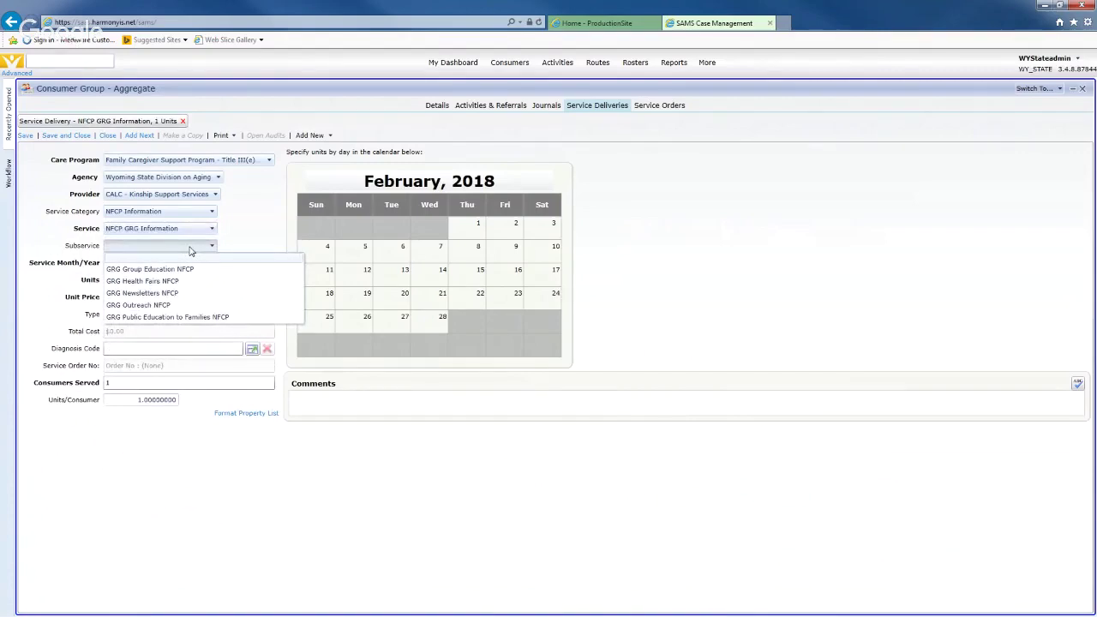
pyautogui.click(180, 292)
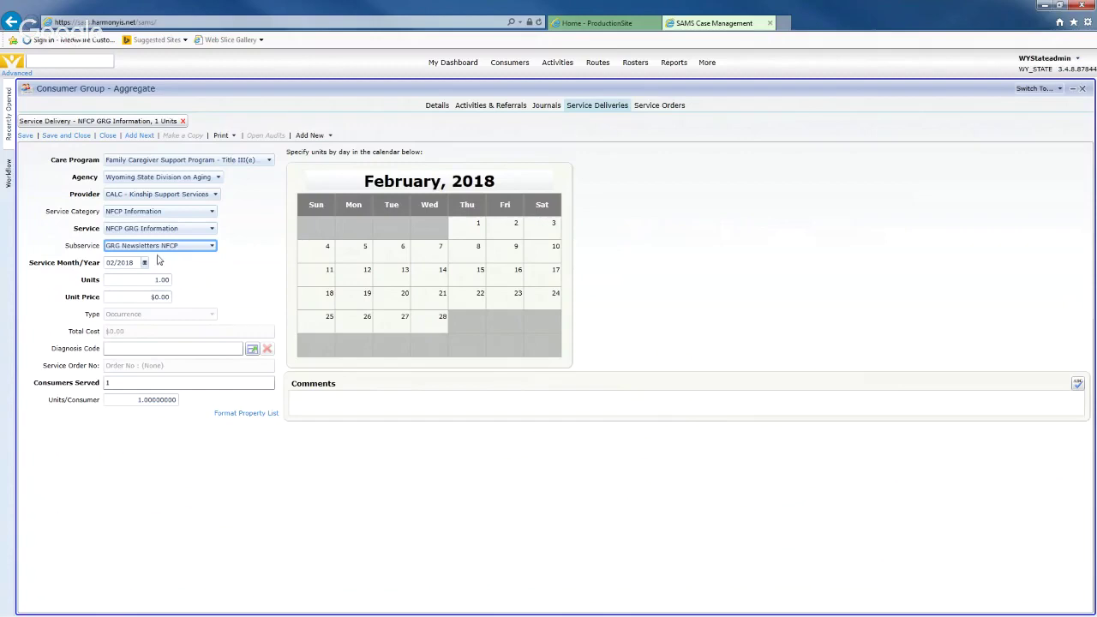
pyautogui.click(211, 246)
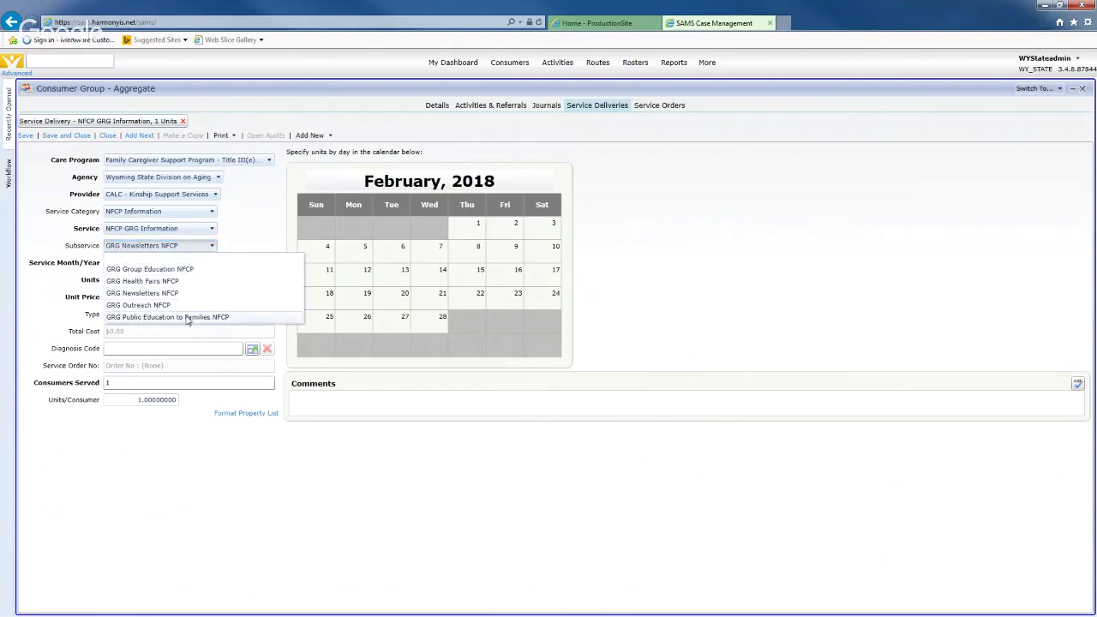
pyautogui.click(244, 248)
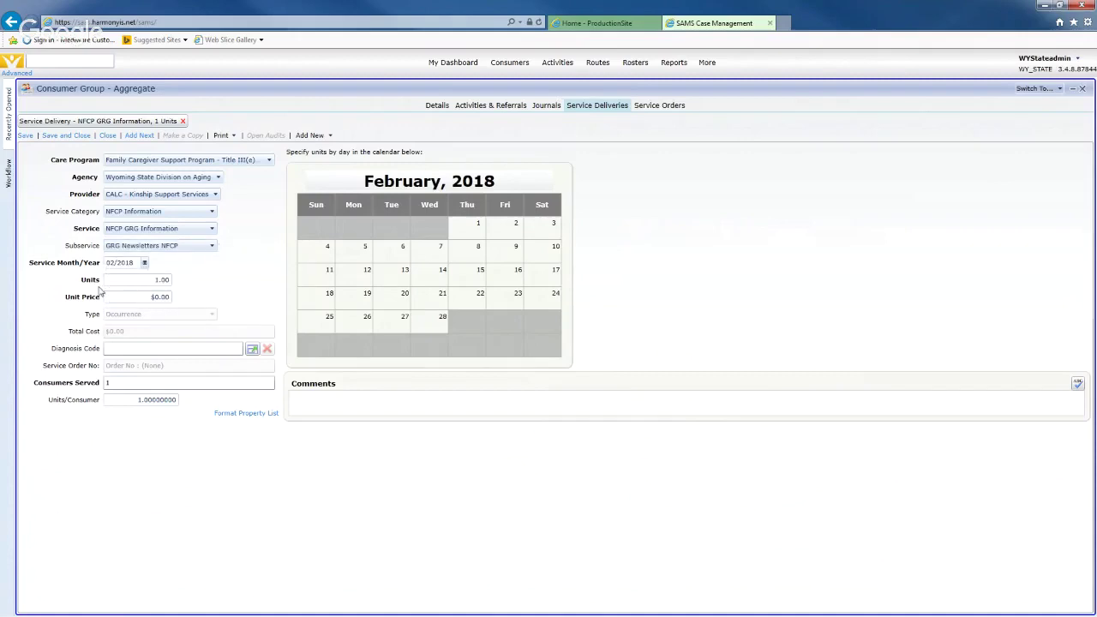
# Set the service month and year to 01/2018 and the consumers served to 75
pyautogui.click(145, 263)
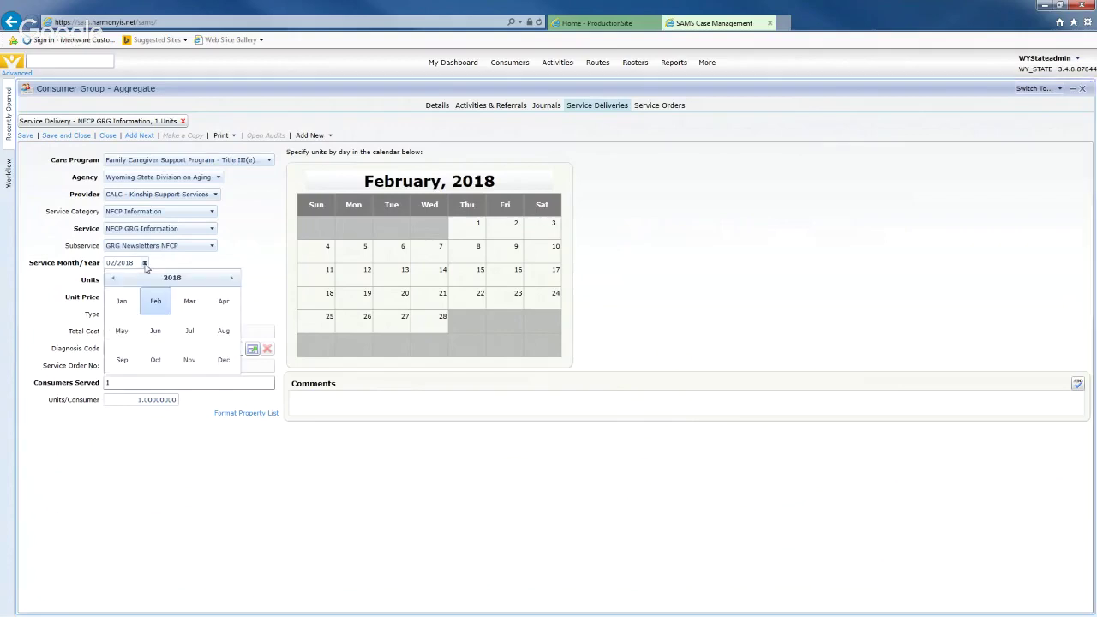
pyautogui.click(120, 299)
pyautogui.click(265, 255)
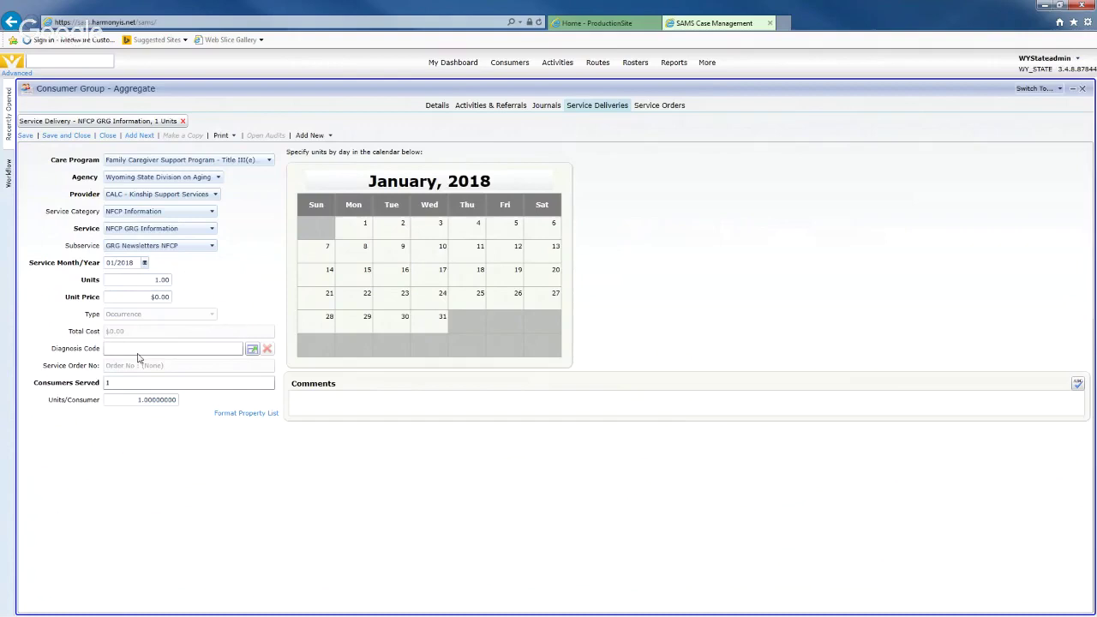
pyautogui.click(124, 382)
pyautogui.moveTo(112, 383); pyautogui.dragTo(66, 385)
pyautogui.write('75')
pyautogui.click(238, 296)
# Close the NFCP GRG Information service delivery and discard its pending changes
pyautogui.click(108, 135)
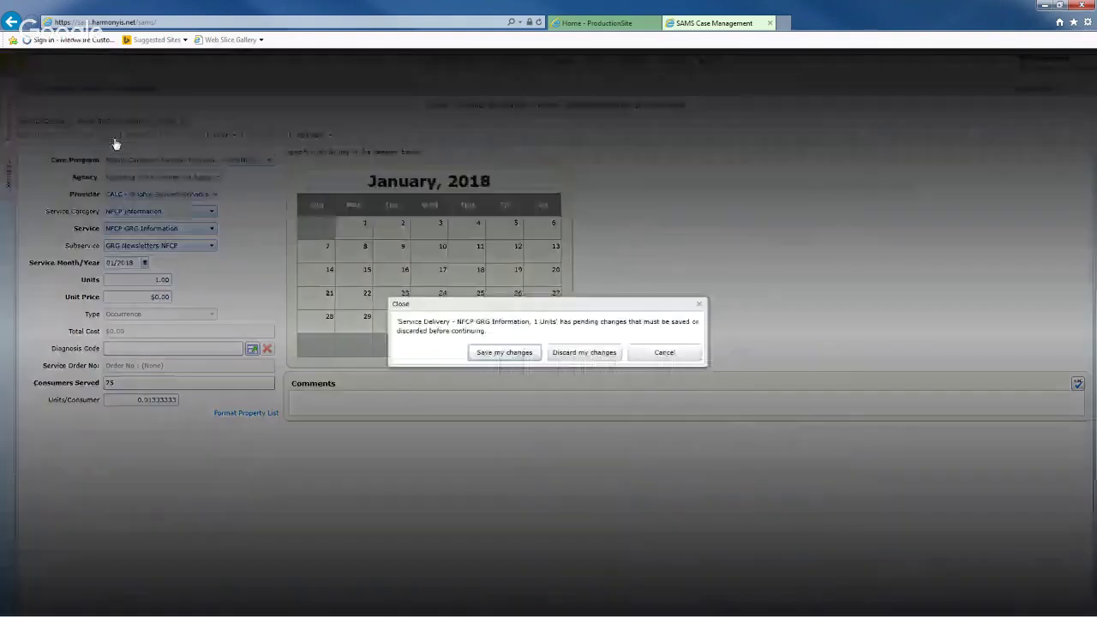
pyautogui.click(567, 354)
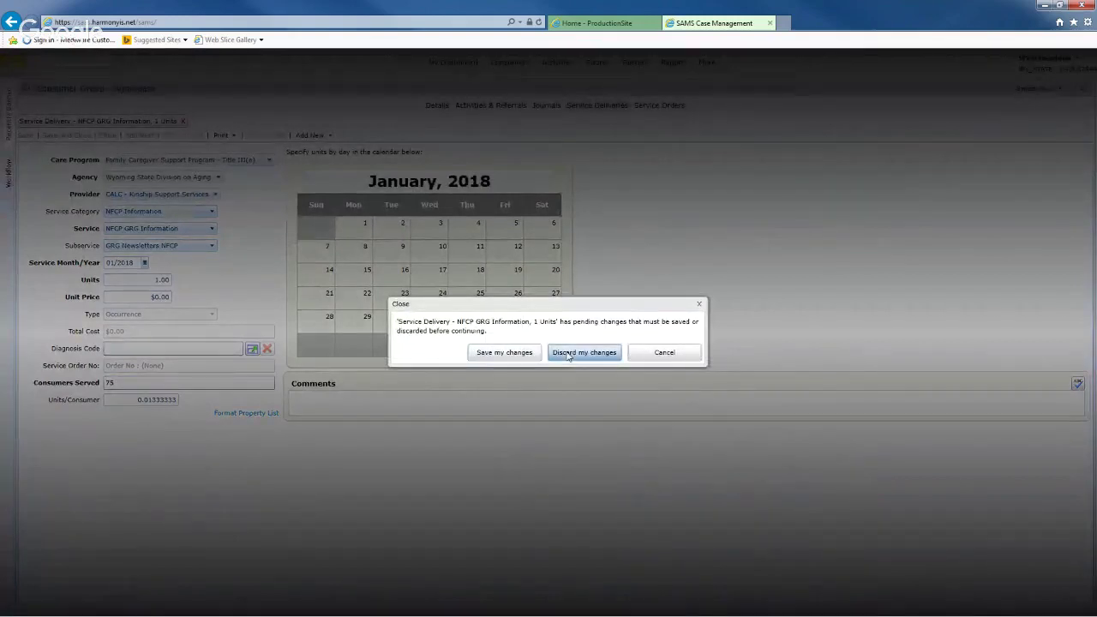